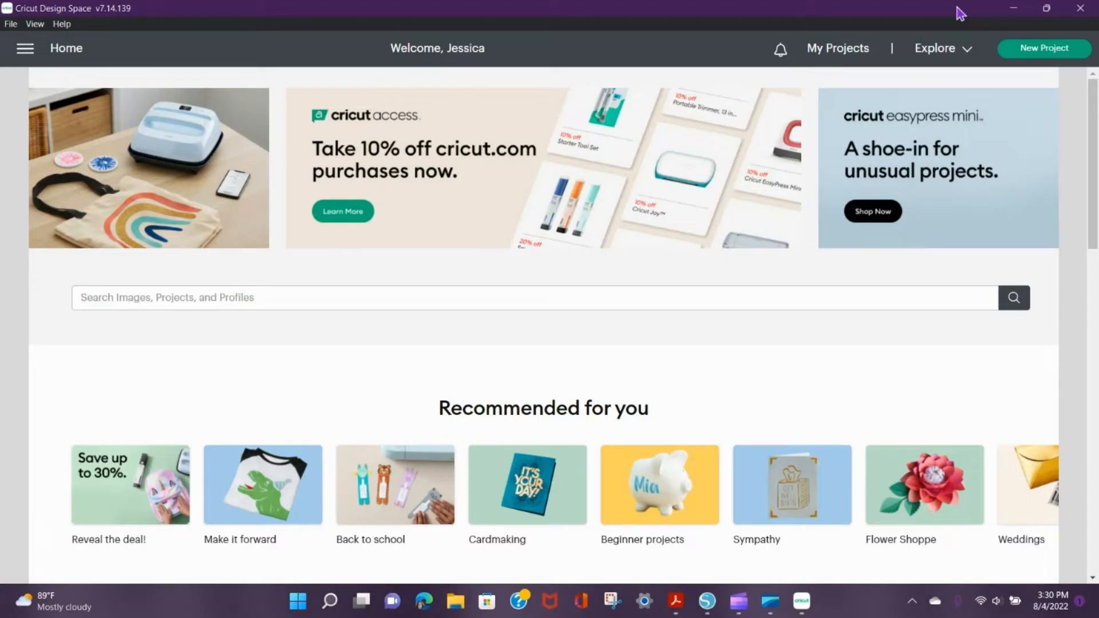
# - Start a new project and upload the pattern file "A x1, Z x1, E x1, EA x2, EB x1-01" from the SVG - Belle Petite folder
pyautogui.click(1057, 55)
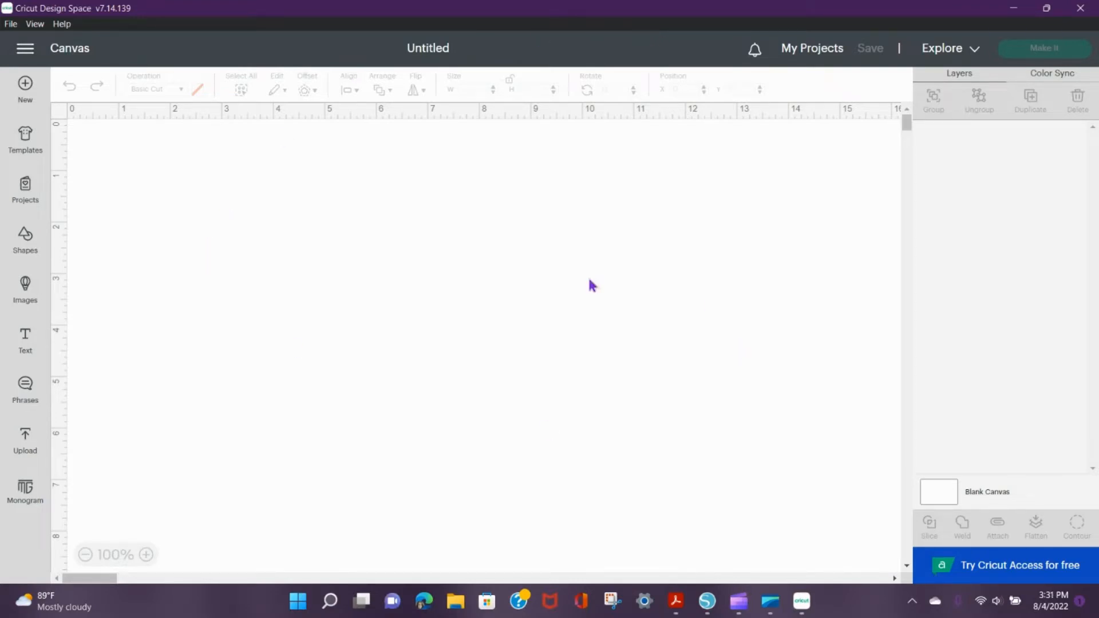
pyautogui.click(25, 439)
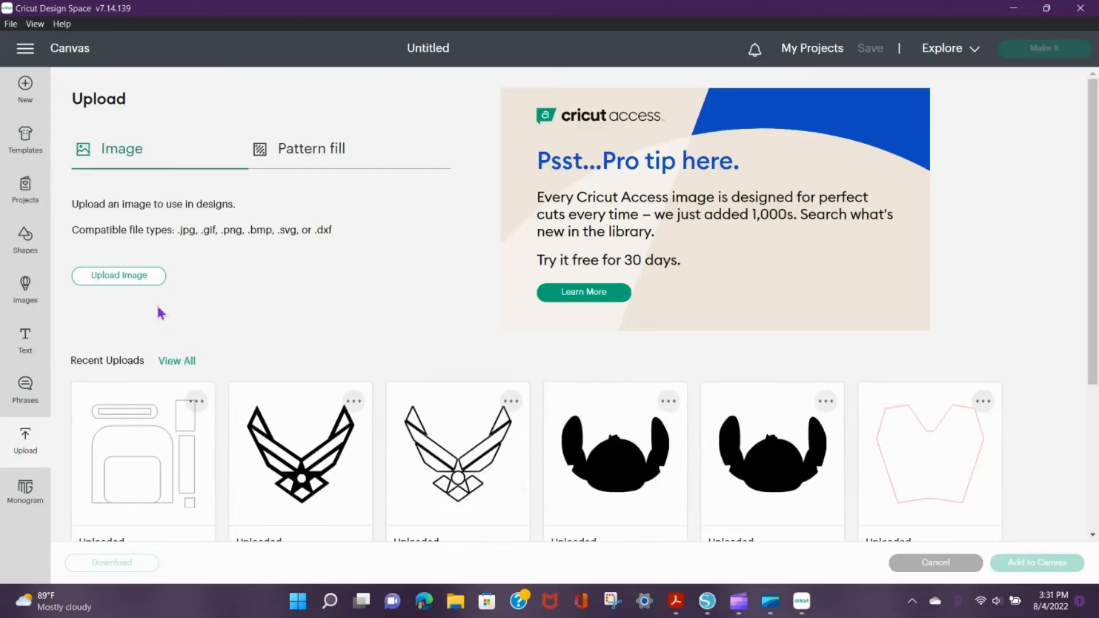
pyautogui.click(120, 280)
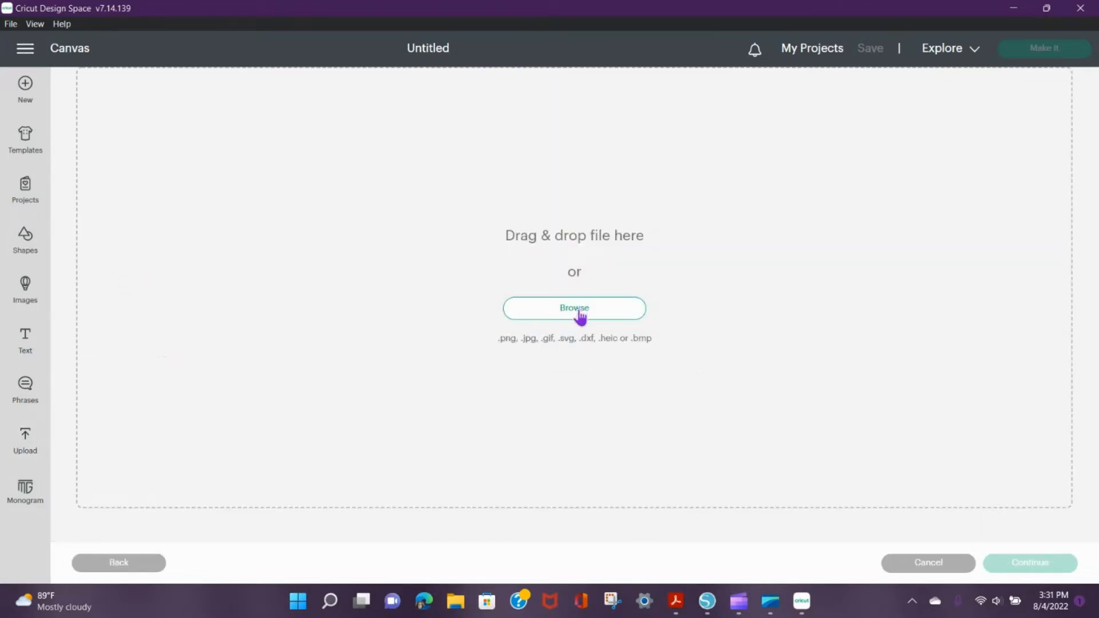
pyautogui.click(580, 315)
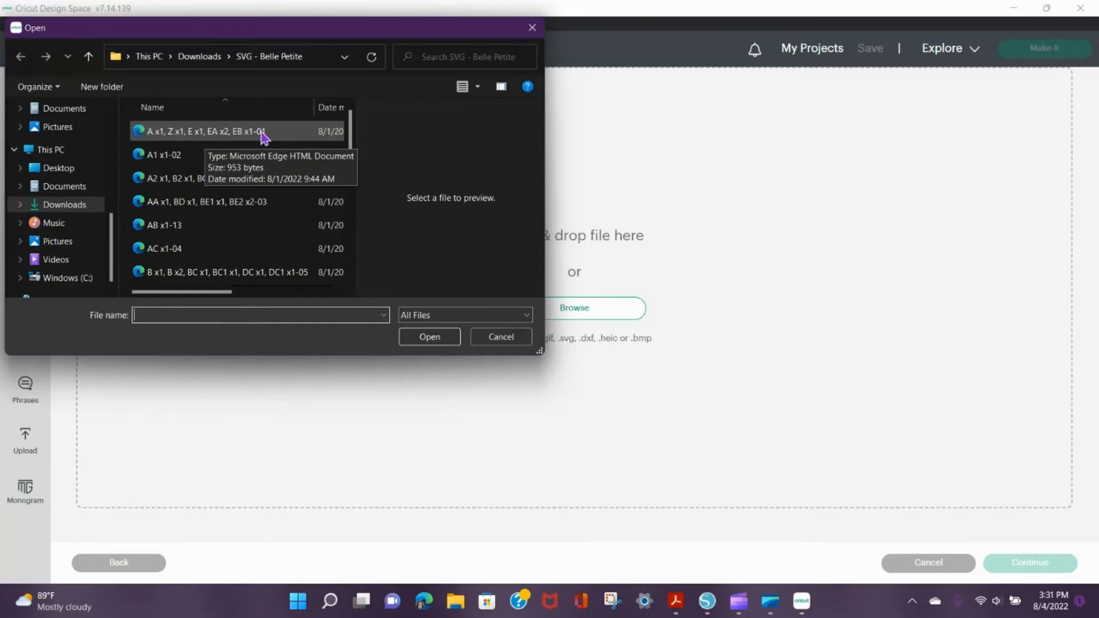
pyautogui.click(242, 133)
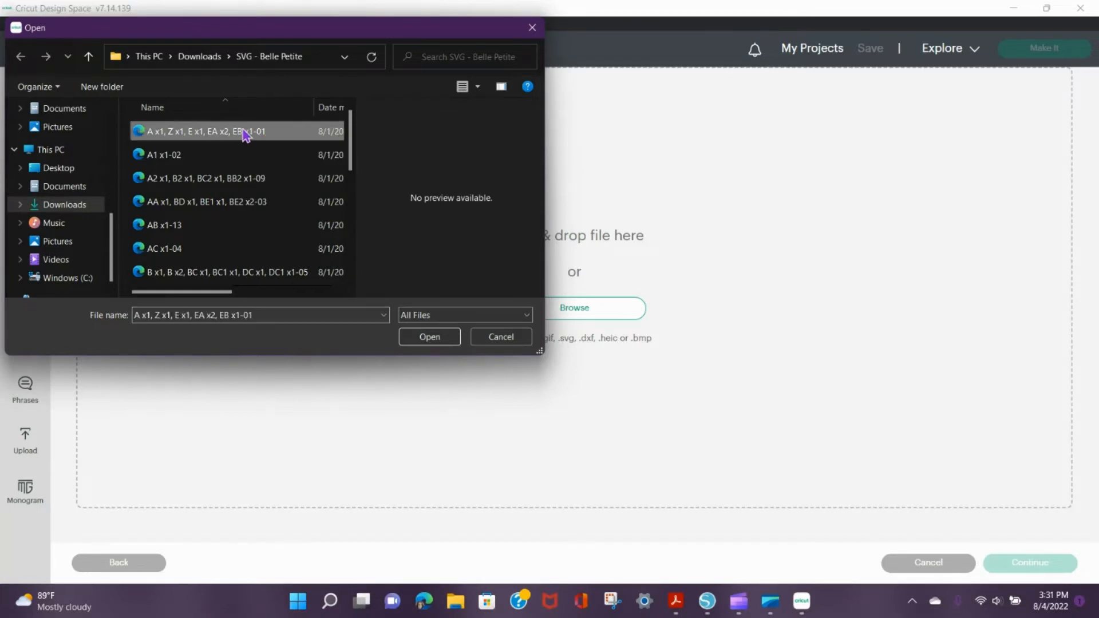
pyautogui.click(424, 338)
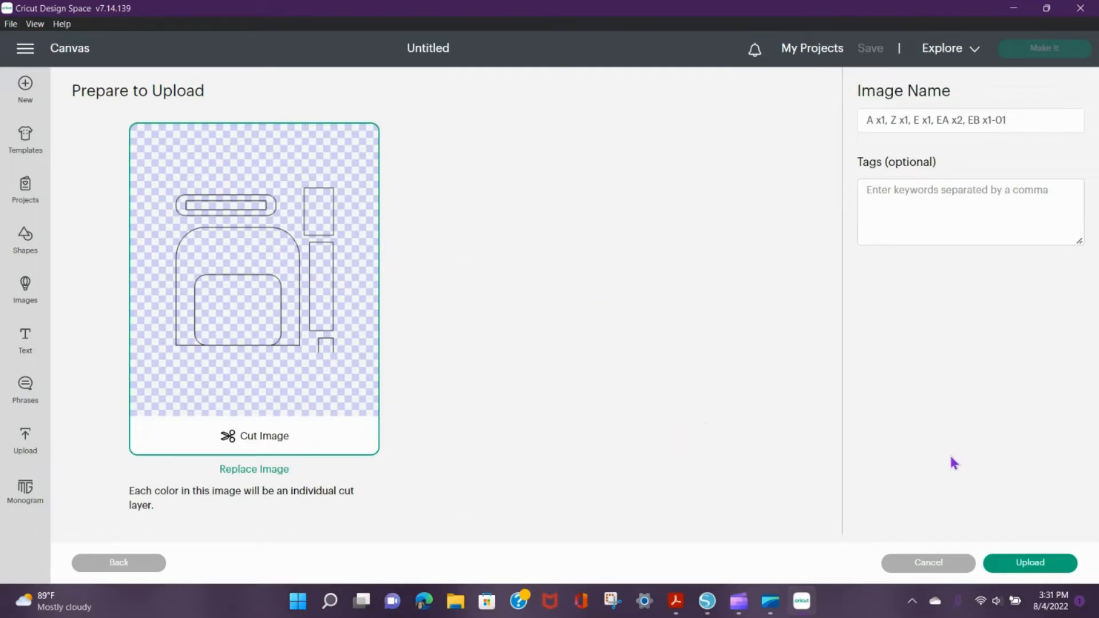
pyautogui.click(1030, 564)
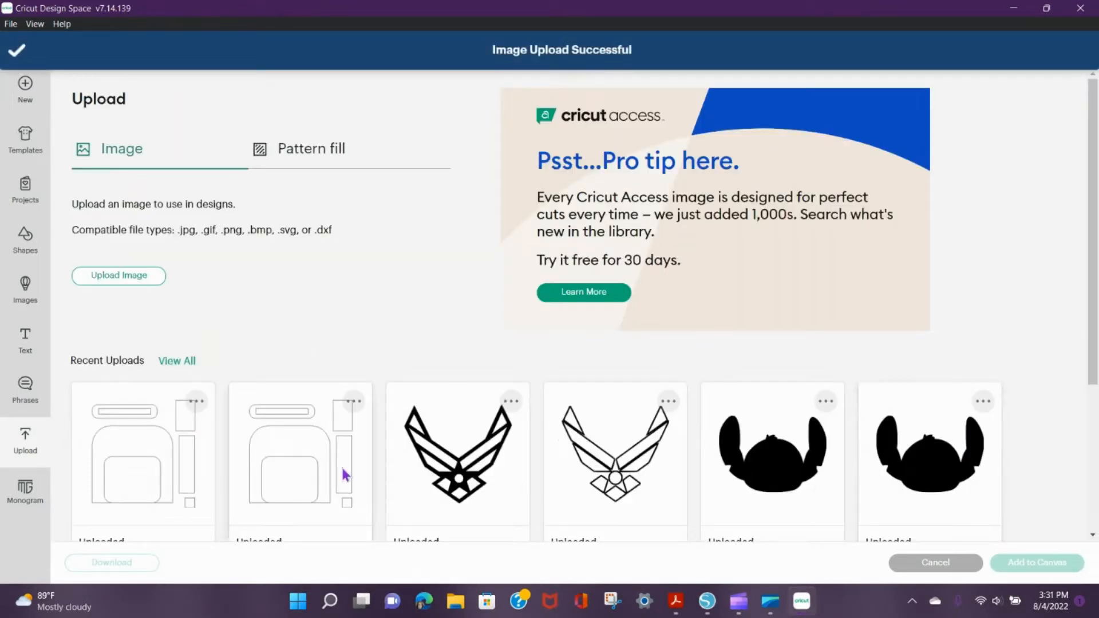
# - Add the newly uploaded pattern image, the first of the recent uploads, to the canvas
pyautogui.scroll(-1, 140, 464)
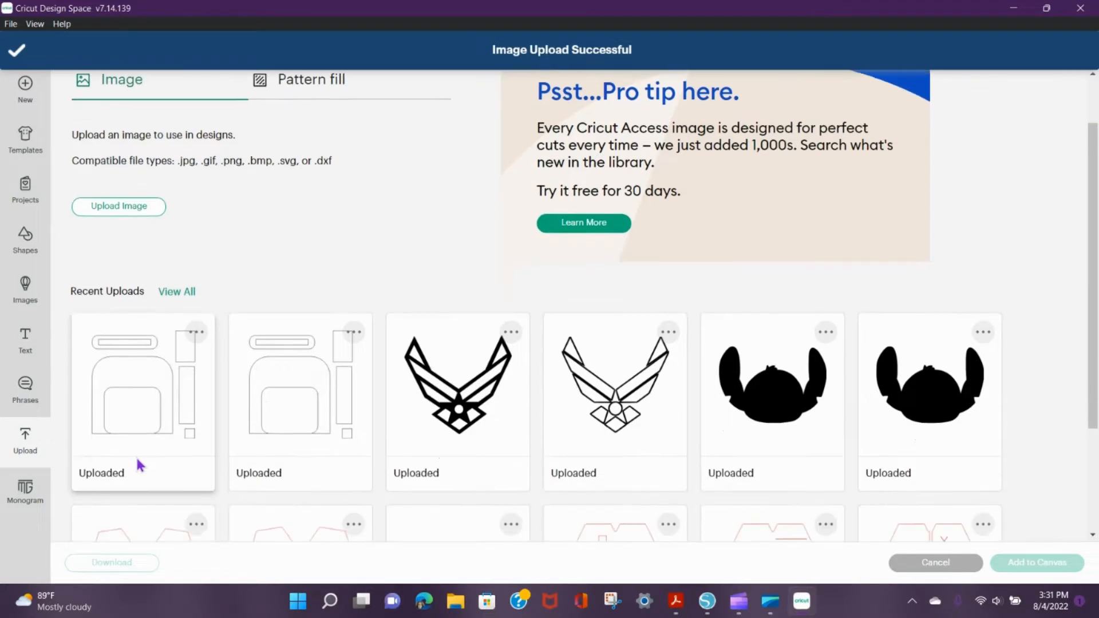
pyautogui.click(140, 422)
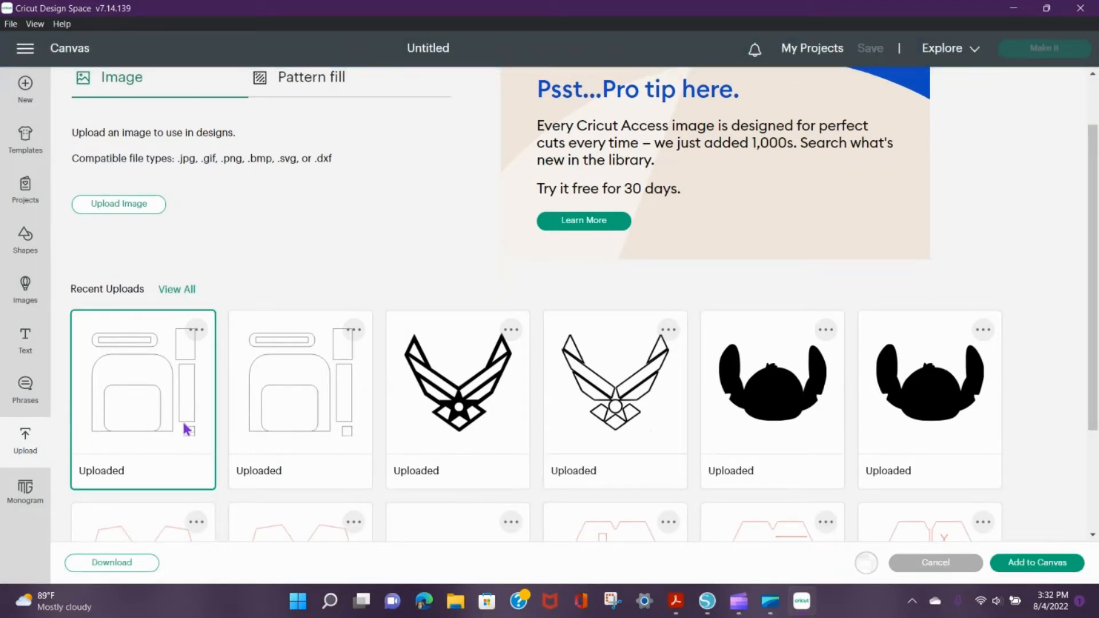
pyautogui.click(1041, 563)
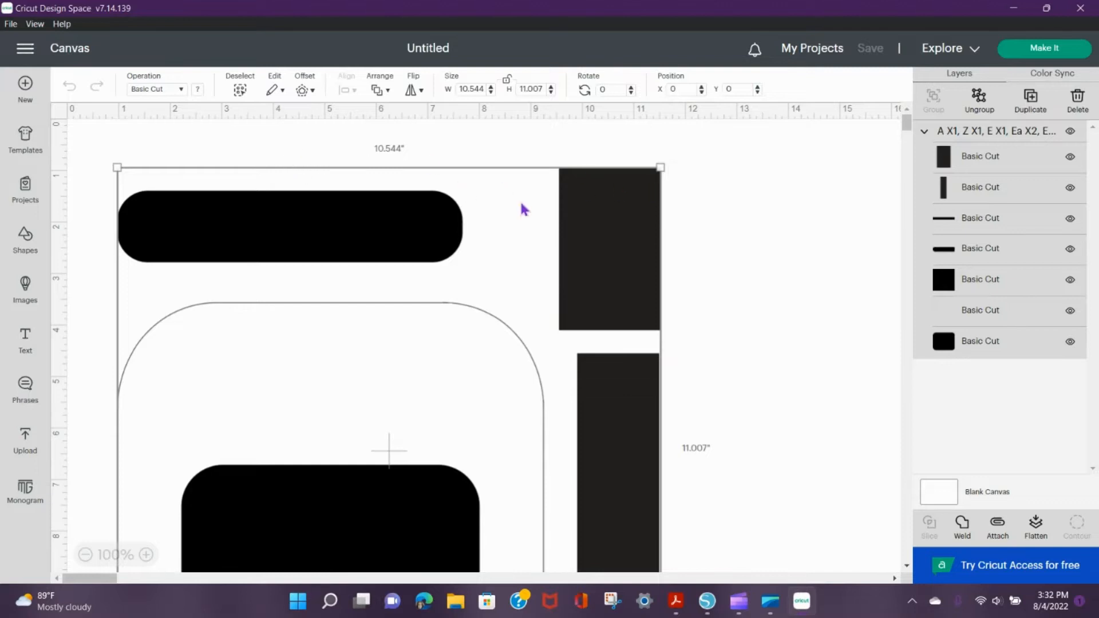
# - Change the material color of the whole pattern group to white, keeping the Basic Cut operation, and deselect it
pyautogui.click(184, 93)
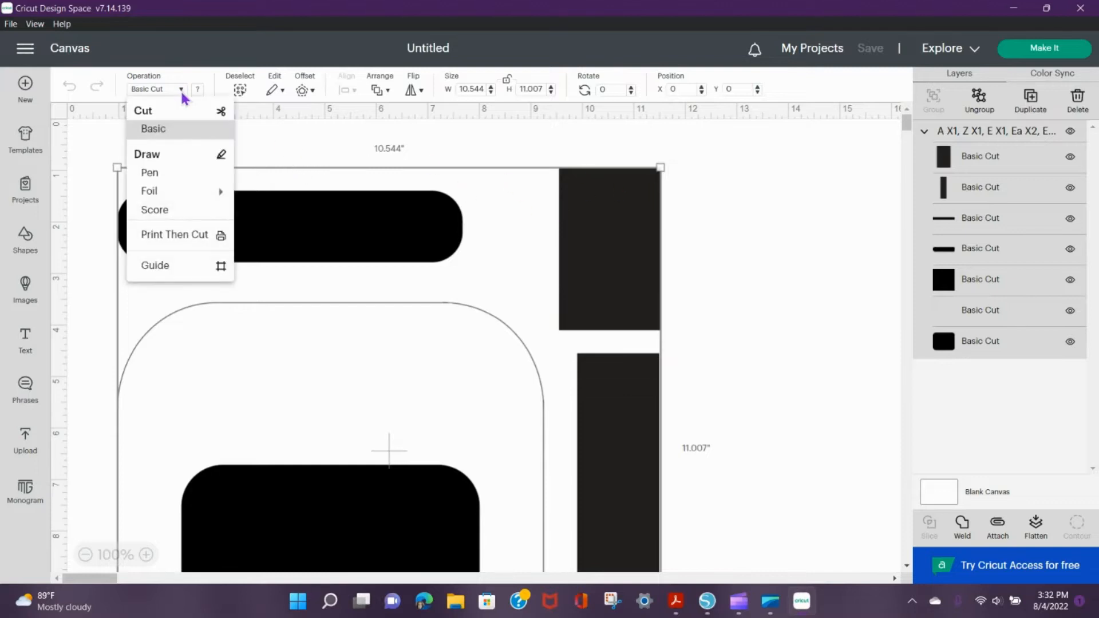
pyautogui.click(184, 93)
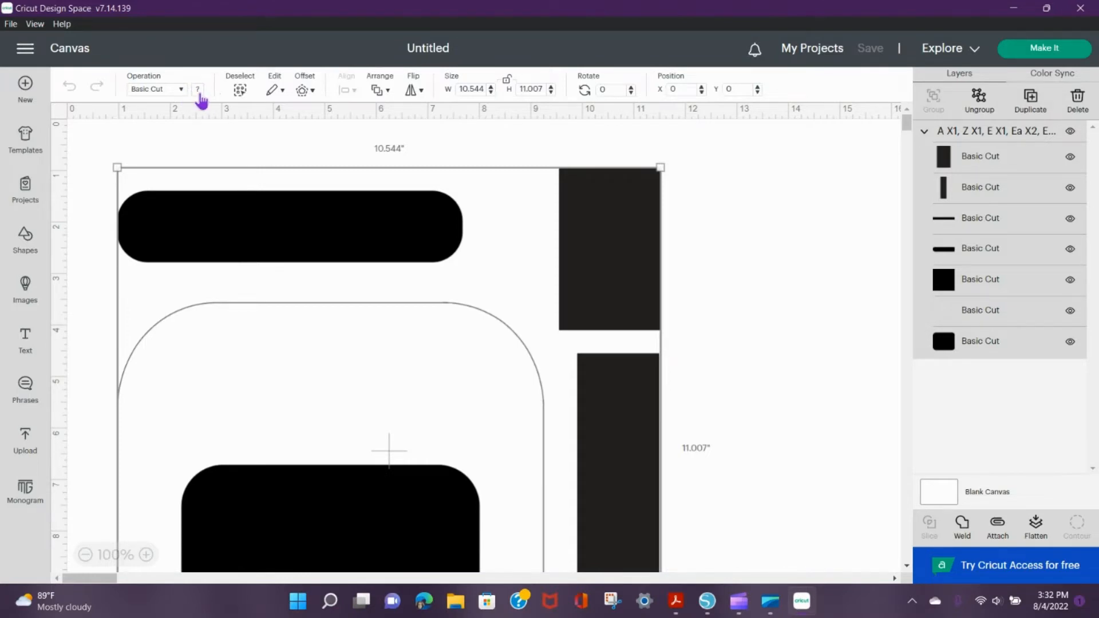
pyautogui.click(199, 92)
pyautogui.click(212, 224)
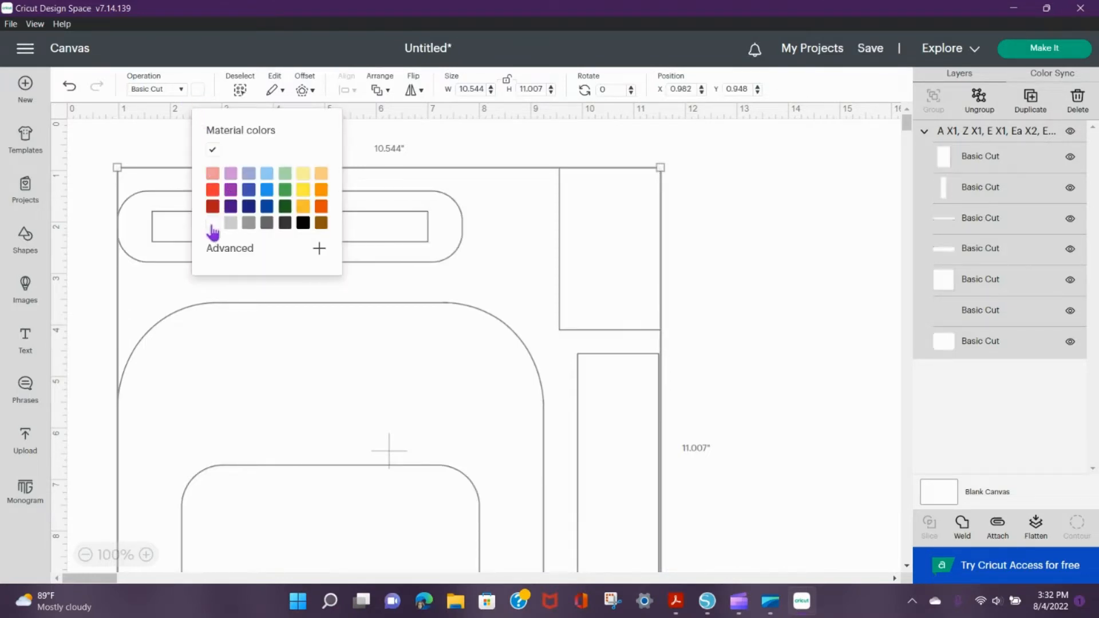
pyautogui.click(476, 152)
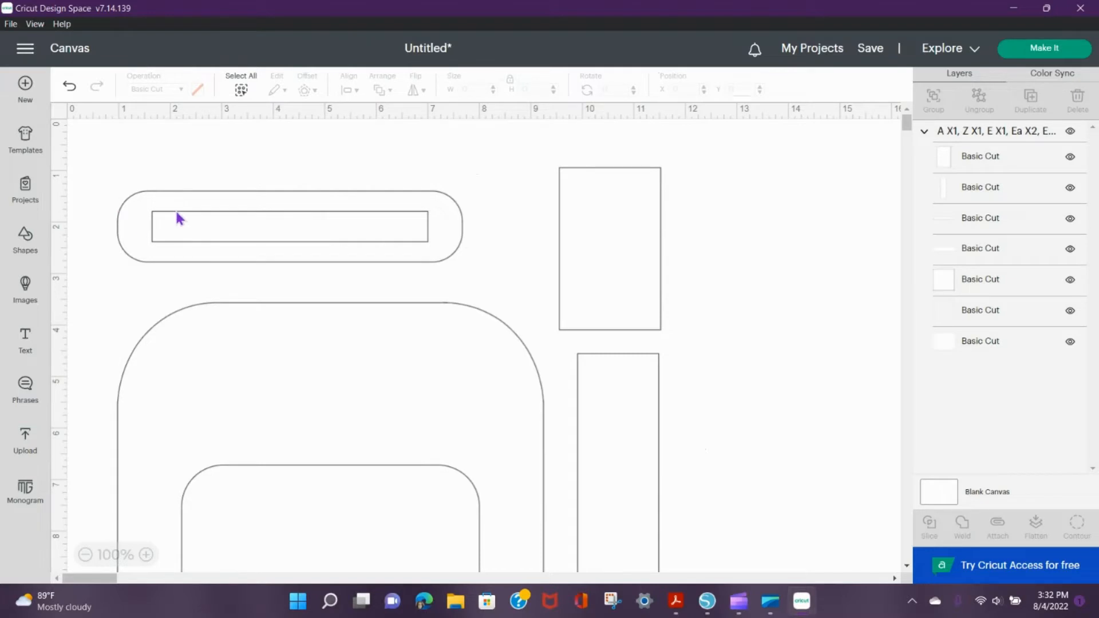
# - Look over all the pattern pieces on the canvas at 75% zoom, from the rounded strip down to the small square
pyautogui.scroll(-1, 523, 273)
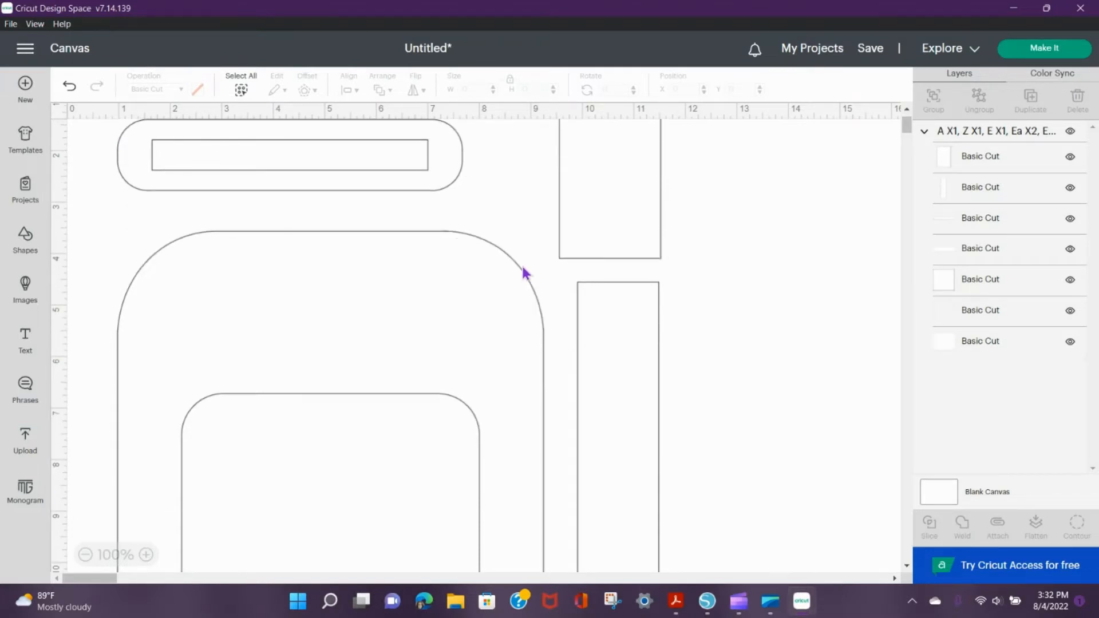
pyautogui.scroll(1, 524, 274)
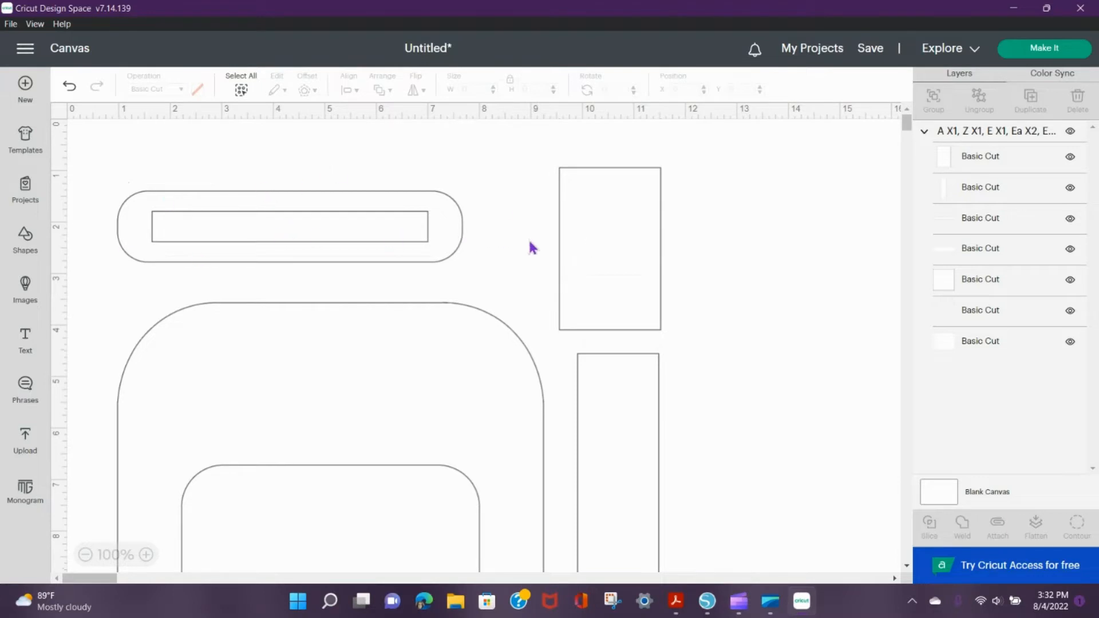
pyautogui.scroll(-6, 589, 272)
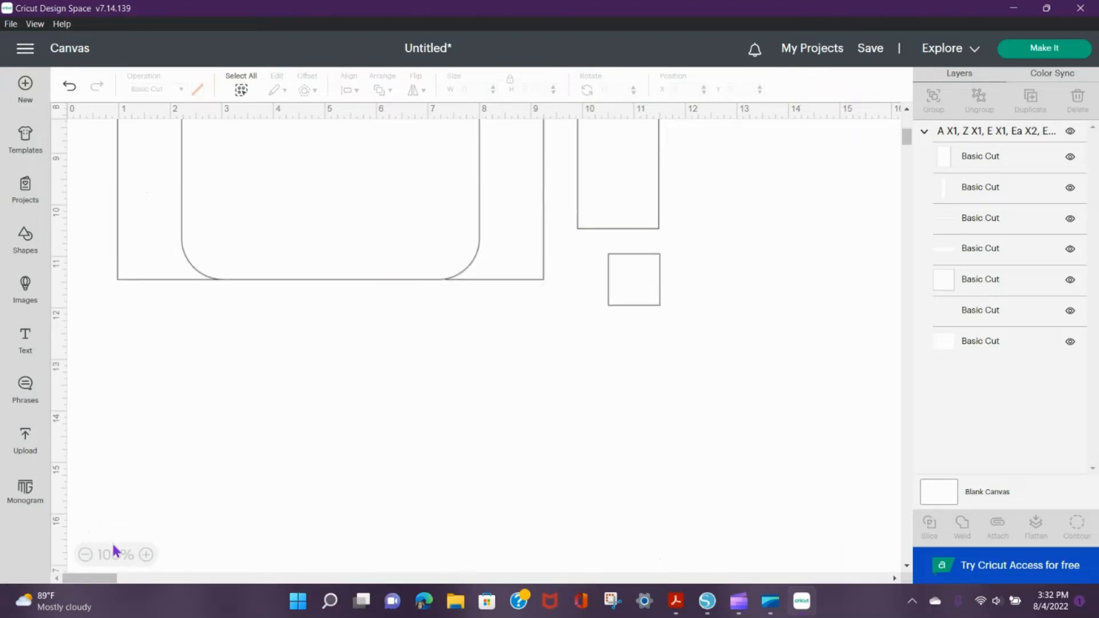
pyautogui.click(85, 556)
pyautogui.scroll(5, 353, 417)
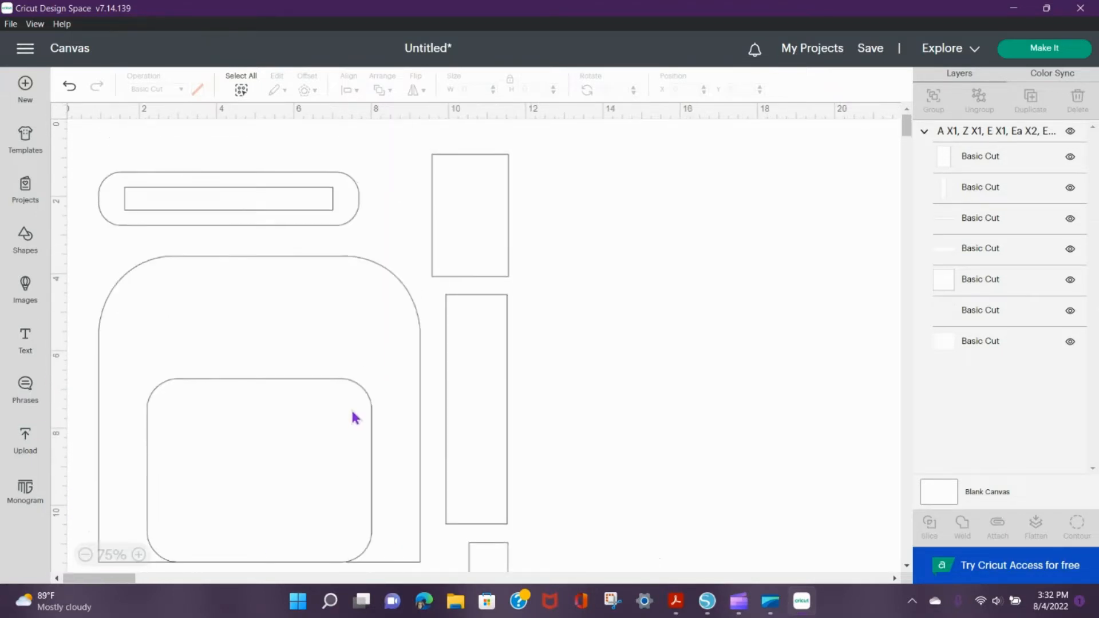
pyautogui.scroll(-1, 436, 434)
pyautogui.scroll(1, 508, 503)
pyautogui.scroll(-1, 504, 483)
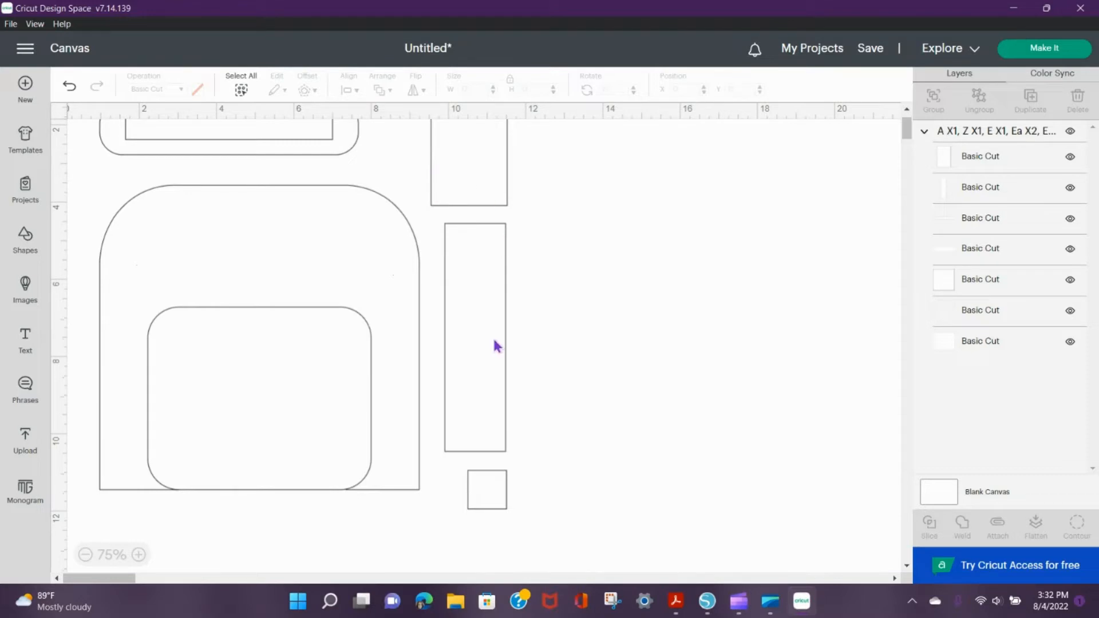
# - Ungroup the imported pattern and delete the 1-inch square below the long narrow rectangle
pyautogui.click(505, 508)
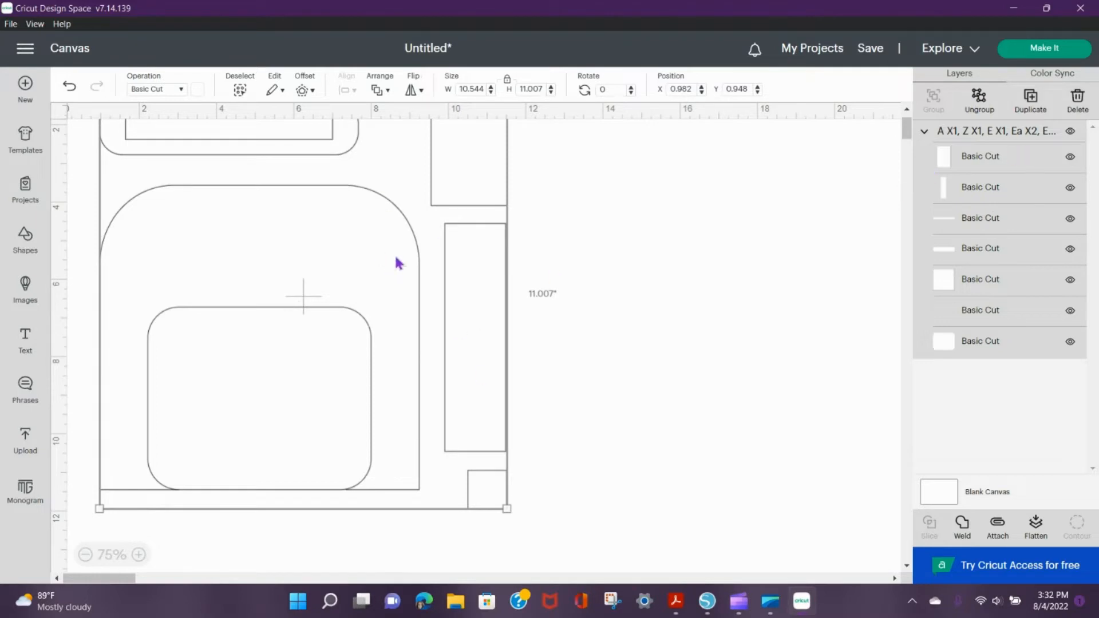
pyautogui.click(979, 104)
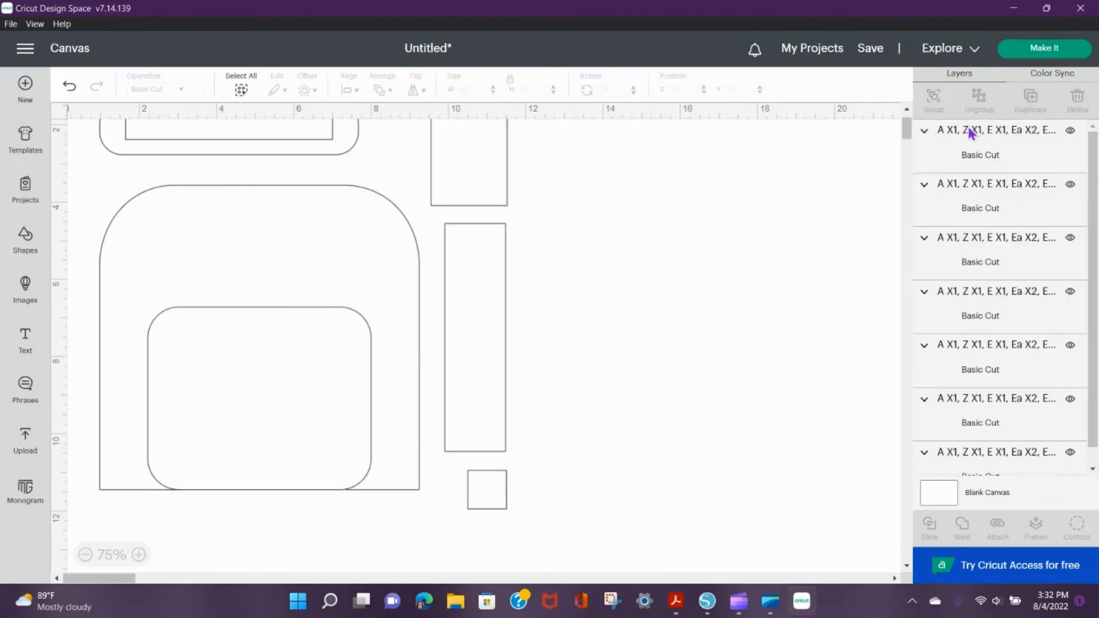
pyautogui.click(469, 506)
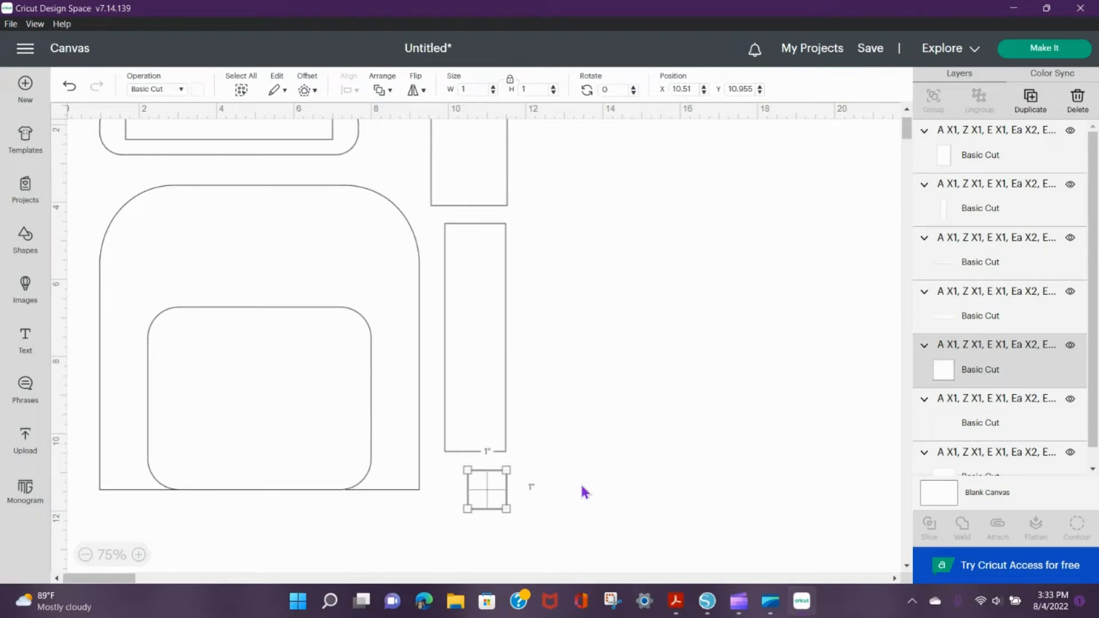
pyautogui.press('Delete')
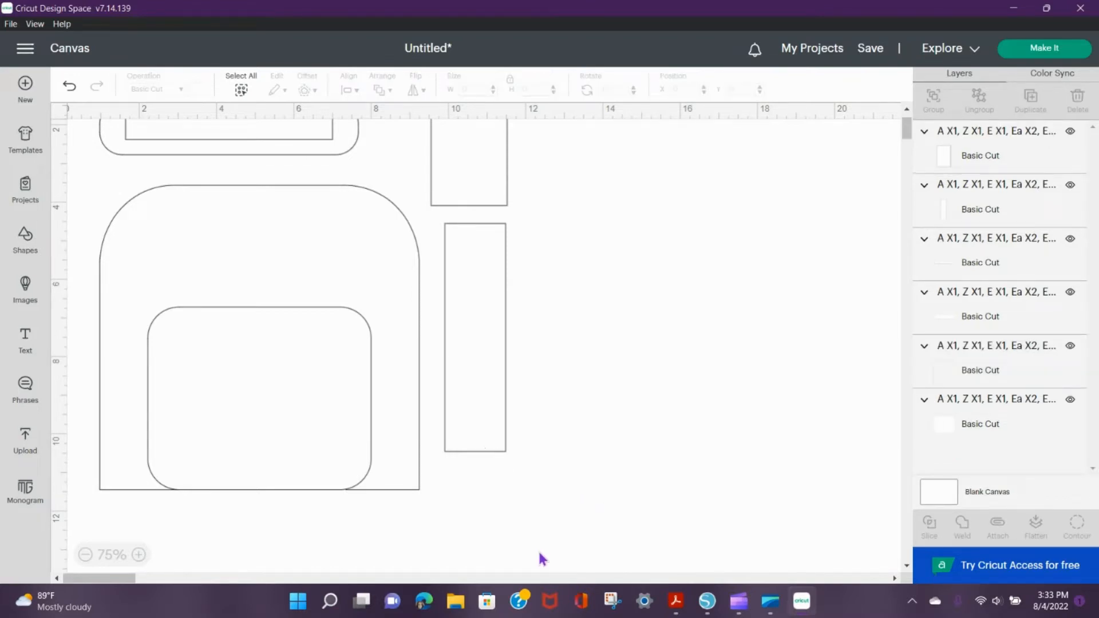
# - Select all the remaining pattern pieces together to check their overall width and height, and clear the selection
pyautogui.scroll(2, 636, 506)
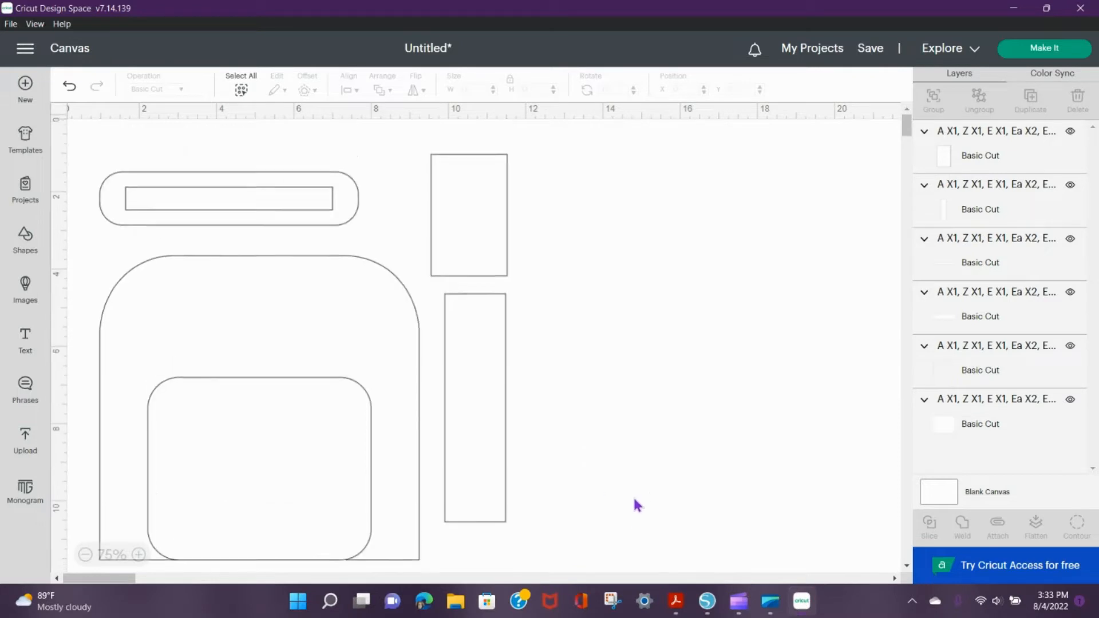
pyautogui.scroll(-2, 637, 505)
pyautogui.scroll(2, 636, 505)
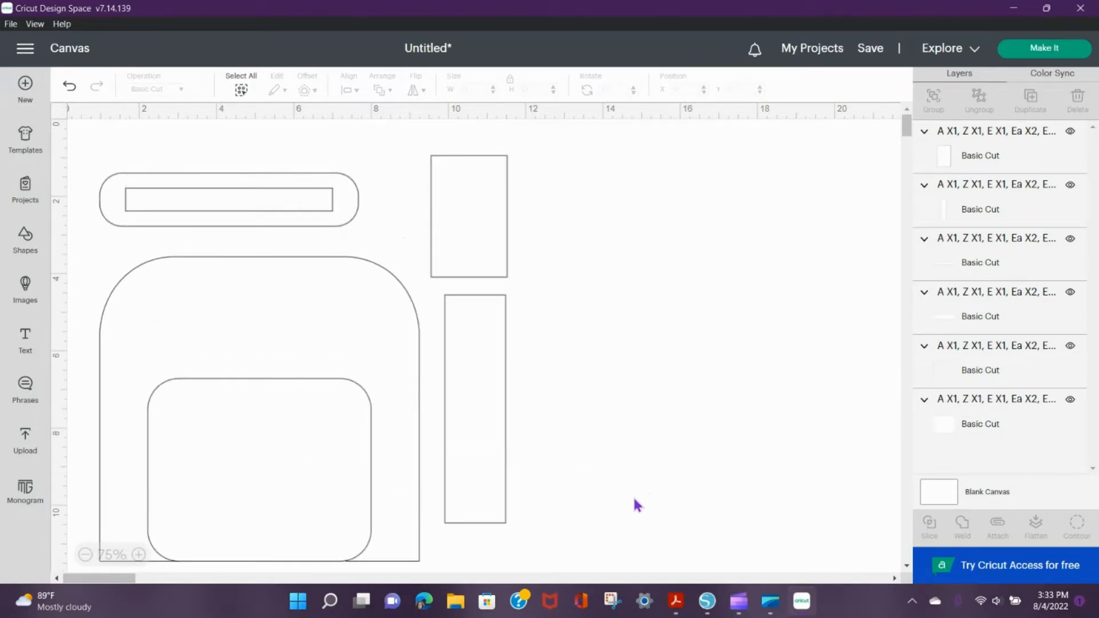
pyautogui.moveTo(553, 550); pyautogui.dragTo(115, 150)
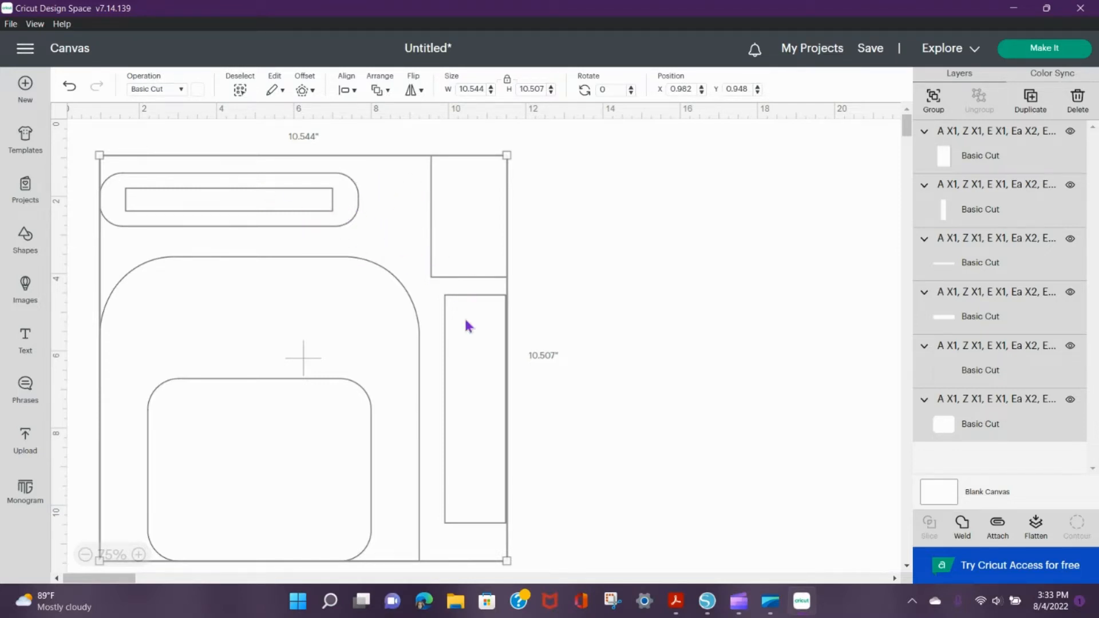
pyautogui.click(583, 226)
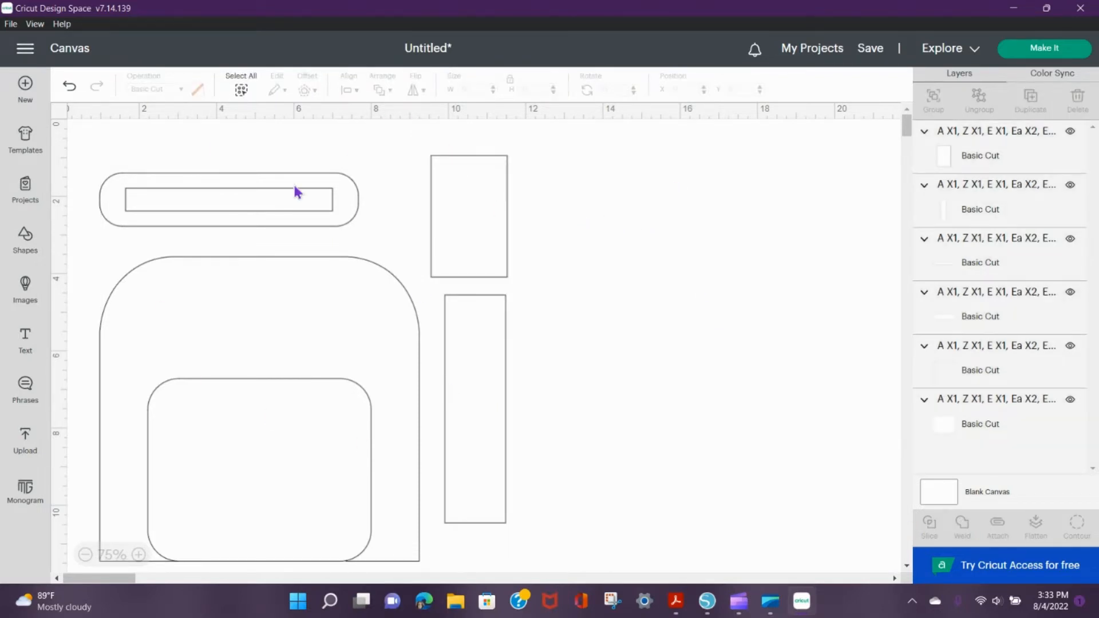
# - Preview how the ungrouped pieces are arranged on the cutting mats, and return to the canvas at 50% zoom
pyautogui.click(1044, 48)
pyautogui.scroll(-5, 751, 363)
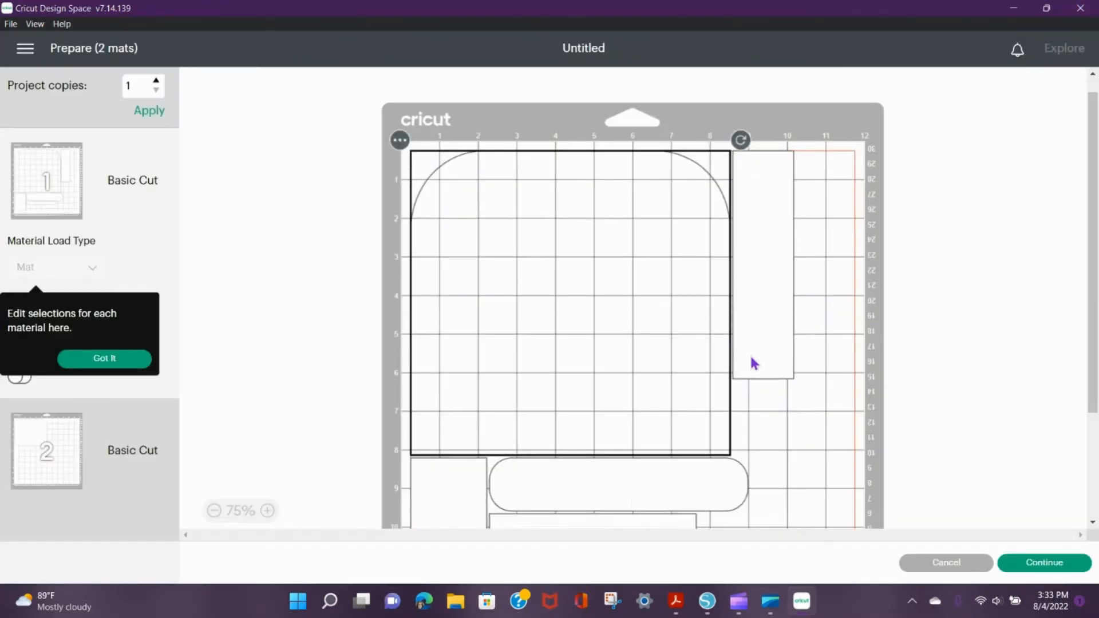
pyautogui.scroll(4, 601, 400)
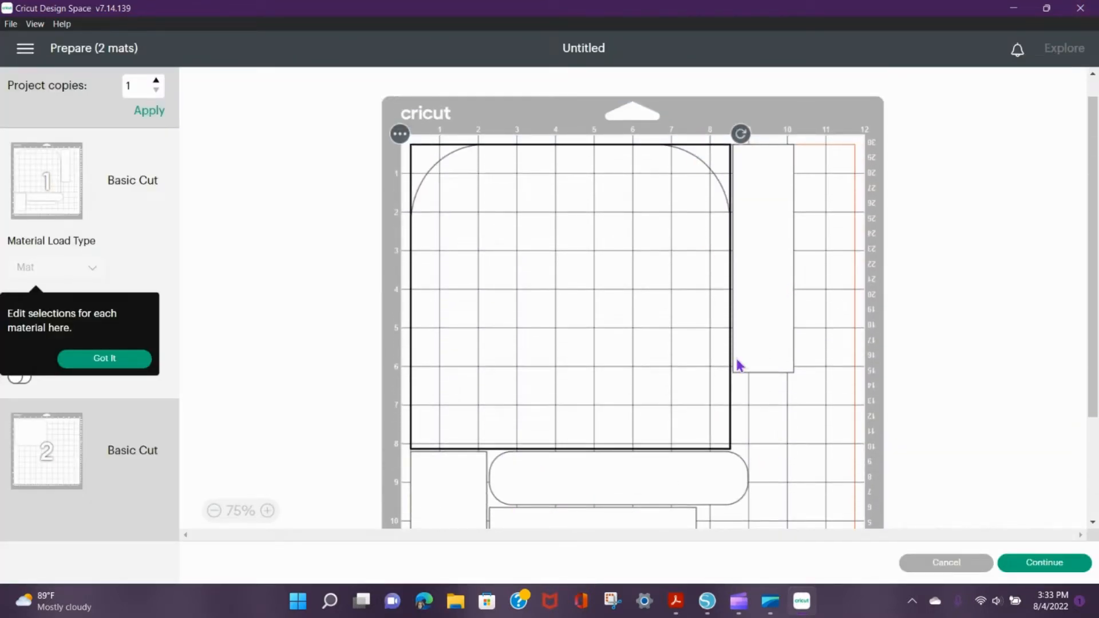
pyautogui.scroll(-3, 715, 427)
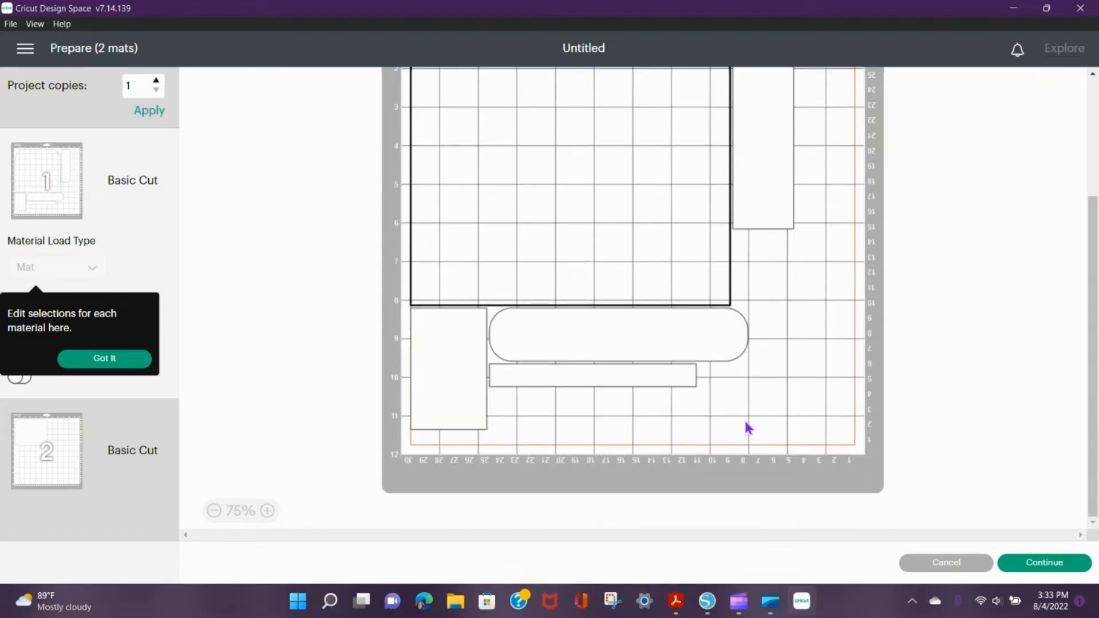
pyautogui.scroll(4, 510, 282)
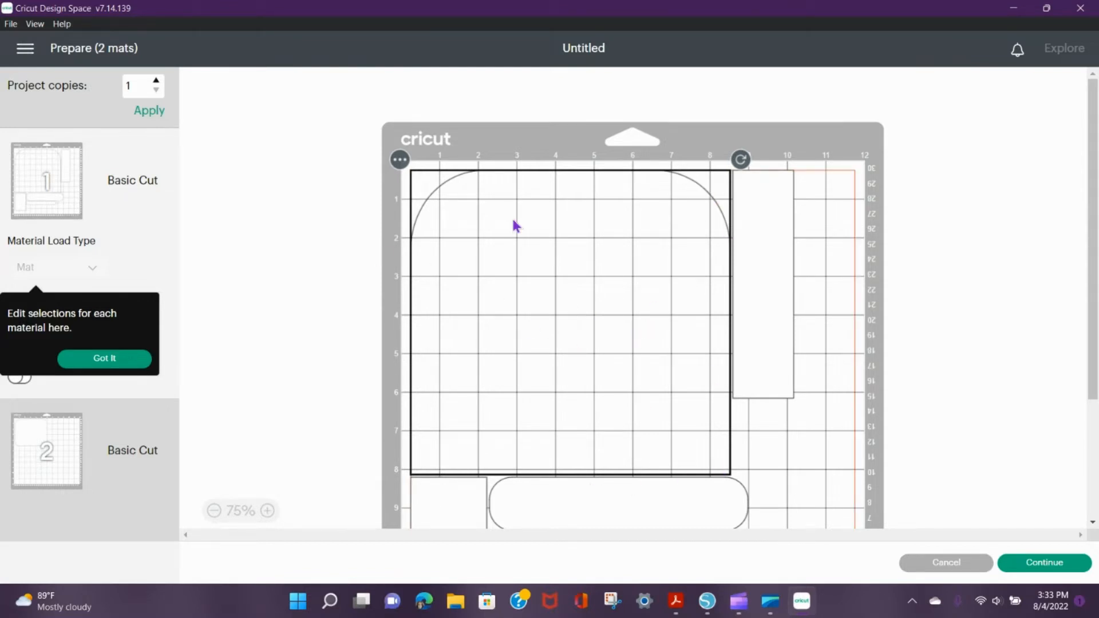
pyautogui.scroll(-3, 716, 331)
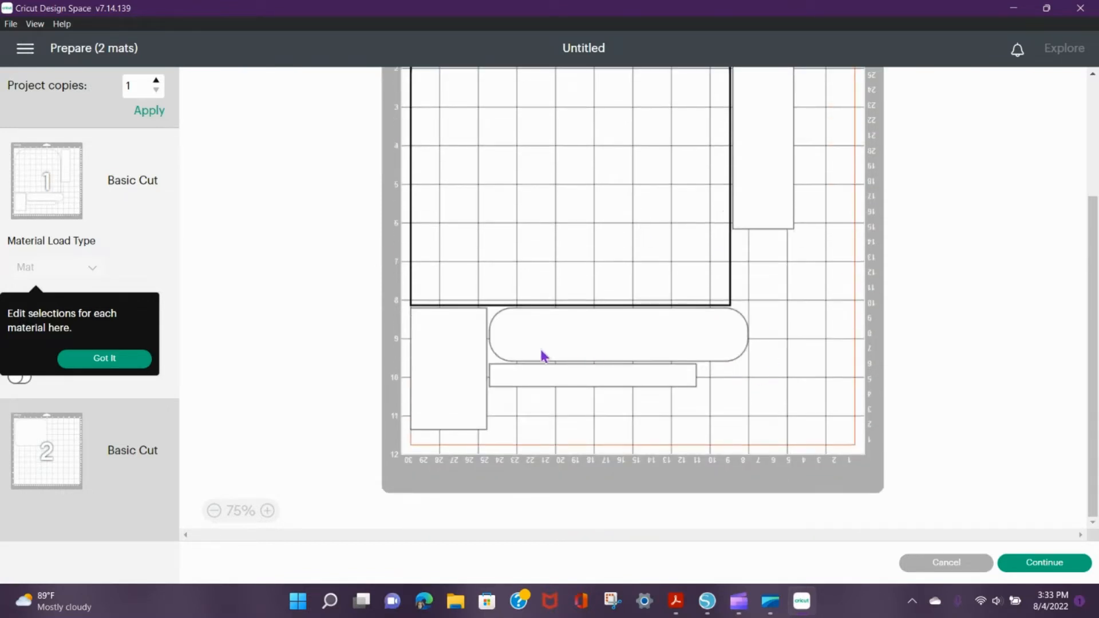
pyautogui.scroll(3, 648, 359)
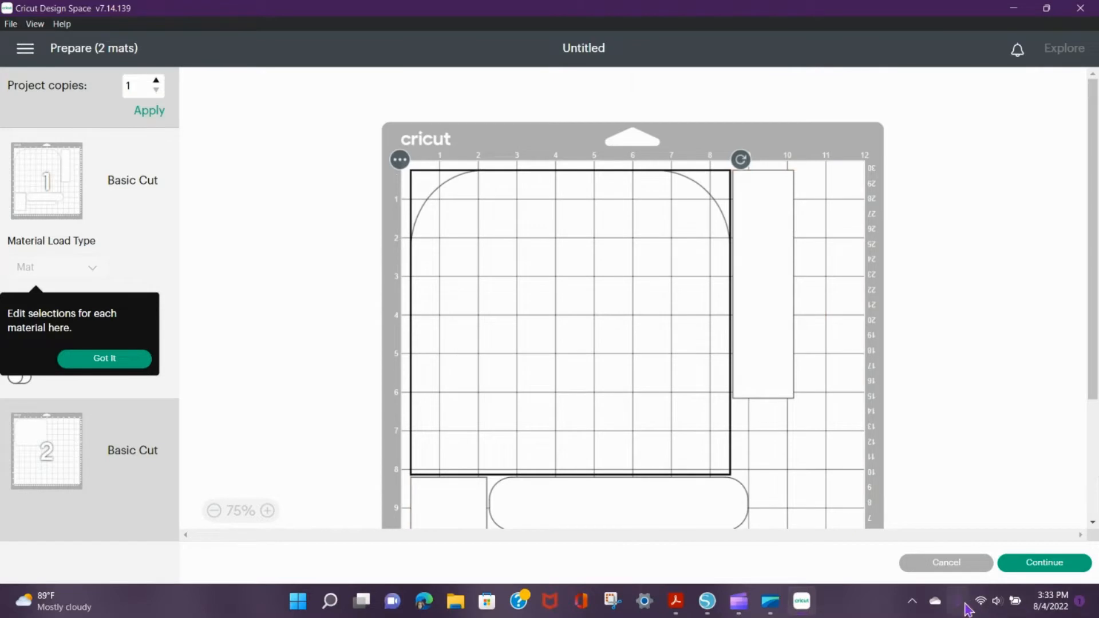
pyautogui.click(945, 563)
pyautogui.scroll(-4, 731, 412)
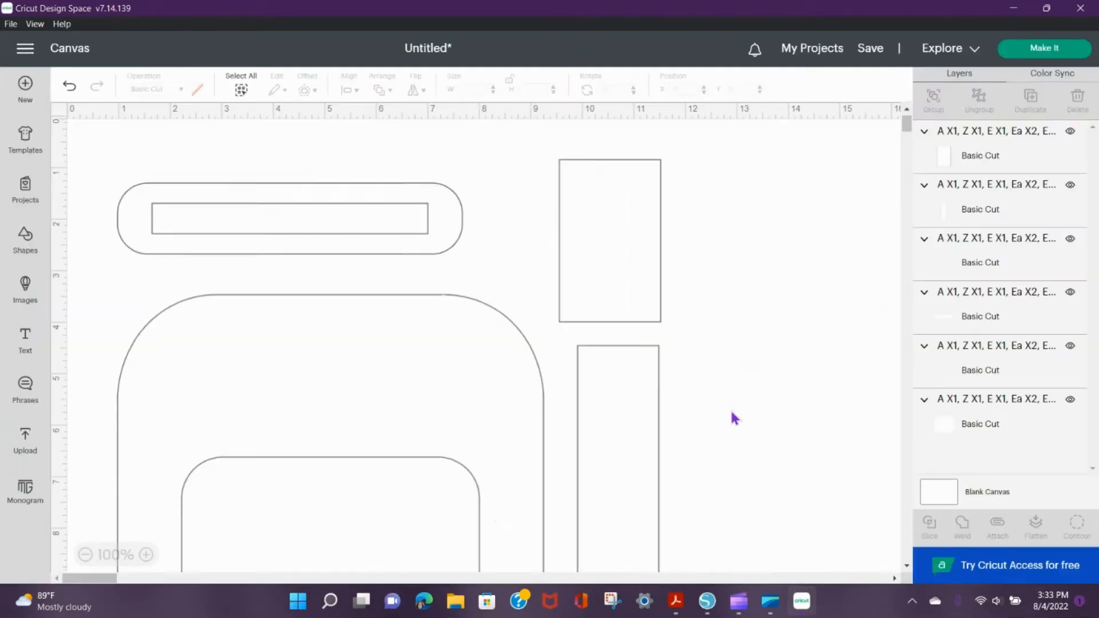
pyautogui.click(85, 555)
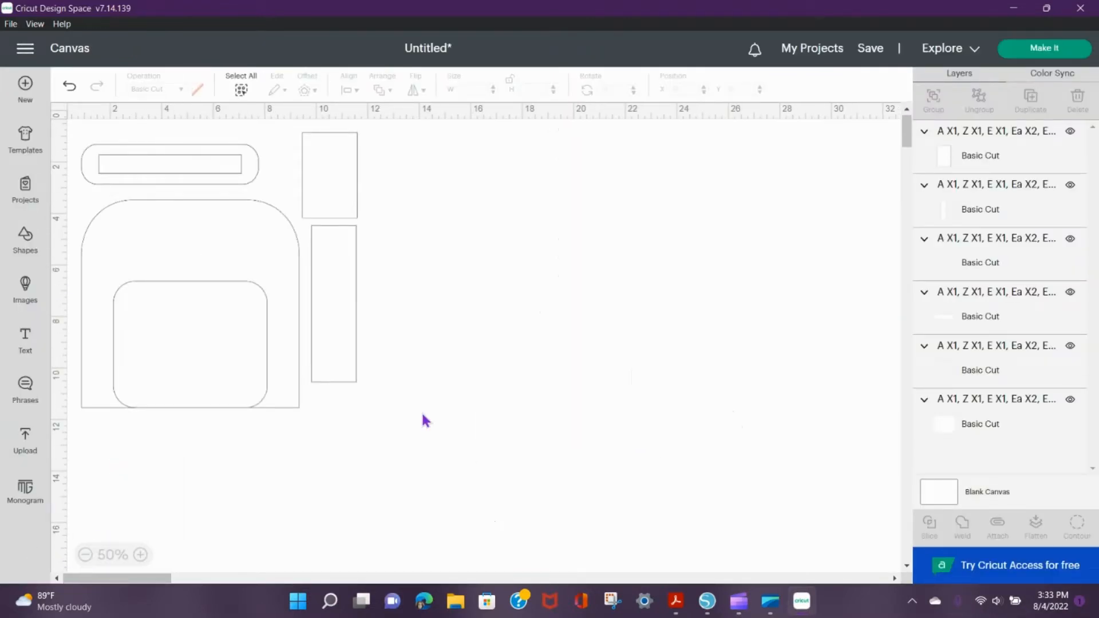
# - Attach all the remaining pattern pieces to each other so they keep their arrangement, and clear the selection
pyautogui.moveTo(426, 442); pyautogui.dragTo(67, 118)
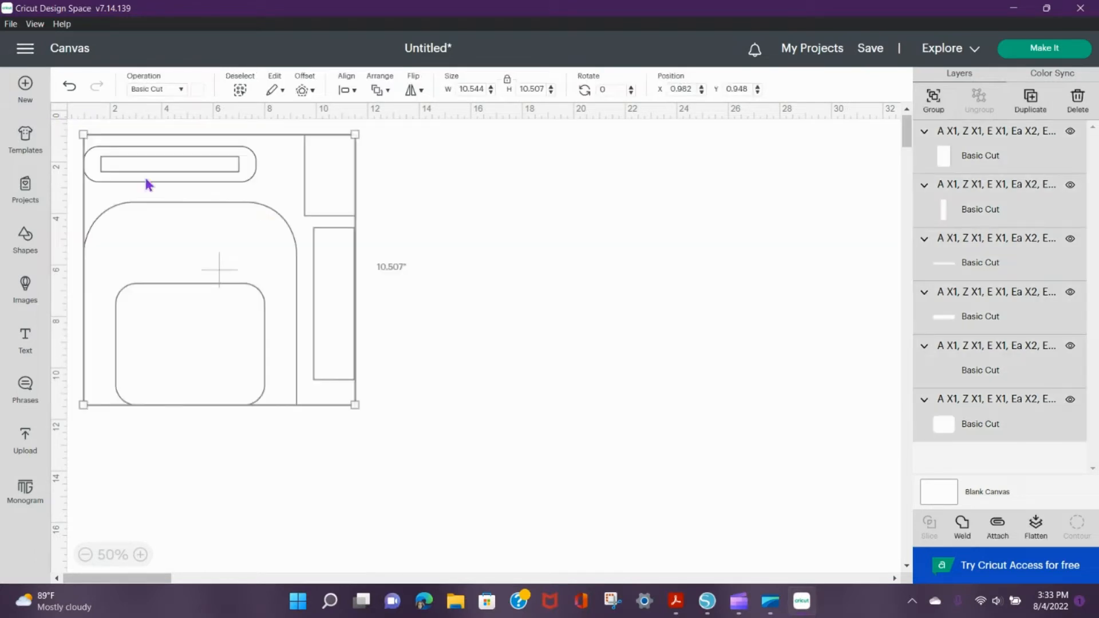
pyautogui.click(997, 526)
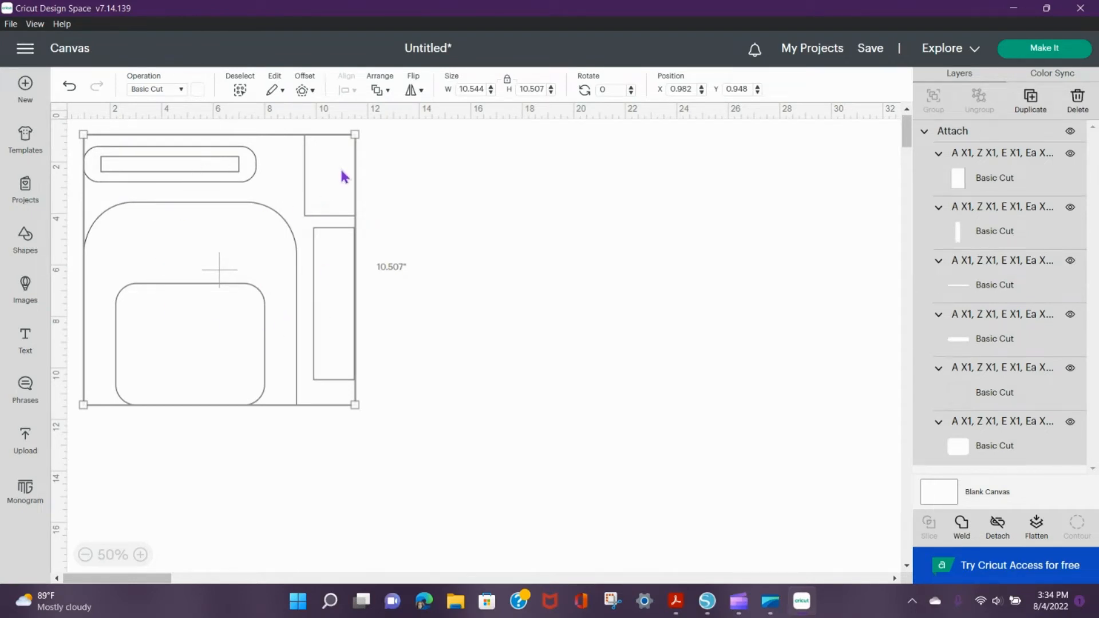
pyautogui.click(704, 432)
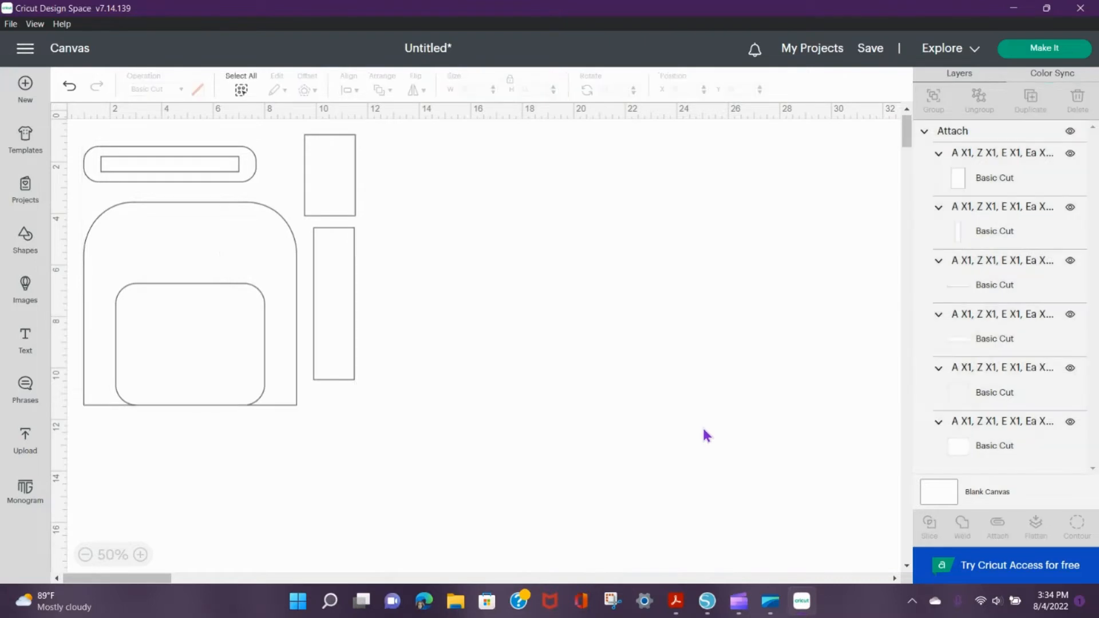
# - Preview the attached pieces on the cutting mat from top to bottom, and return to the canvas
pyautogui.click(1044, 49)
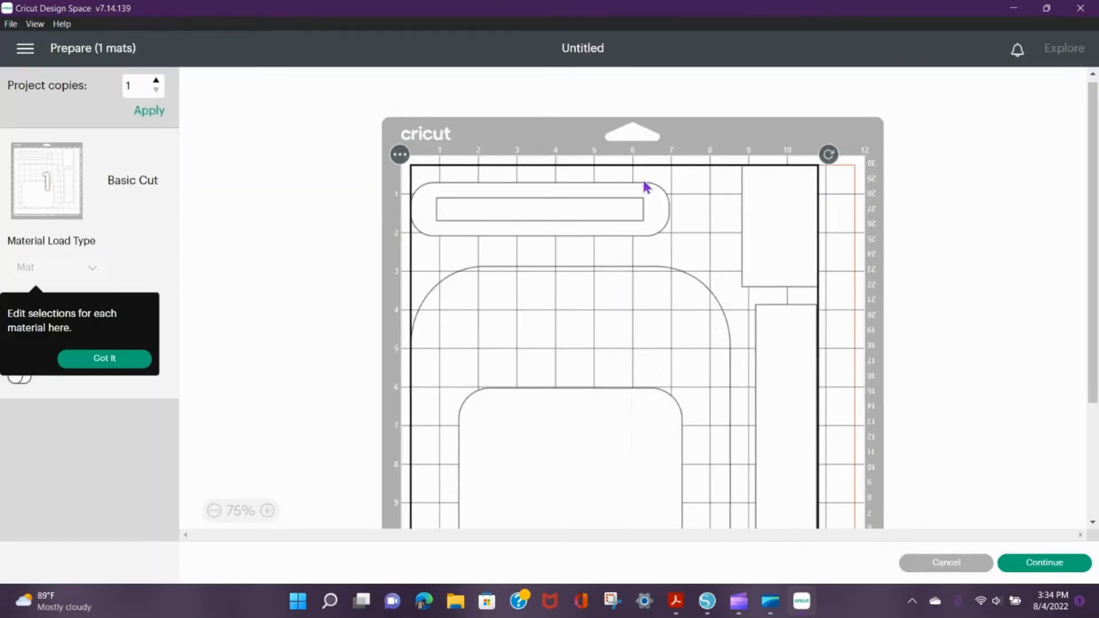
pyautogui.scroll(-3, 807, 358)
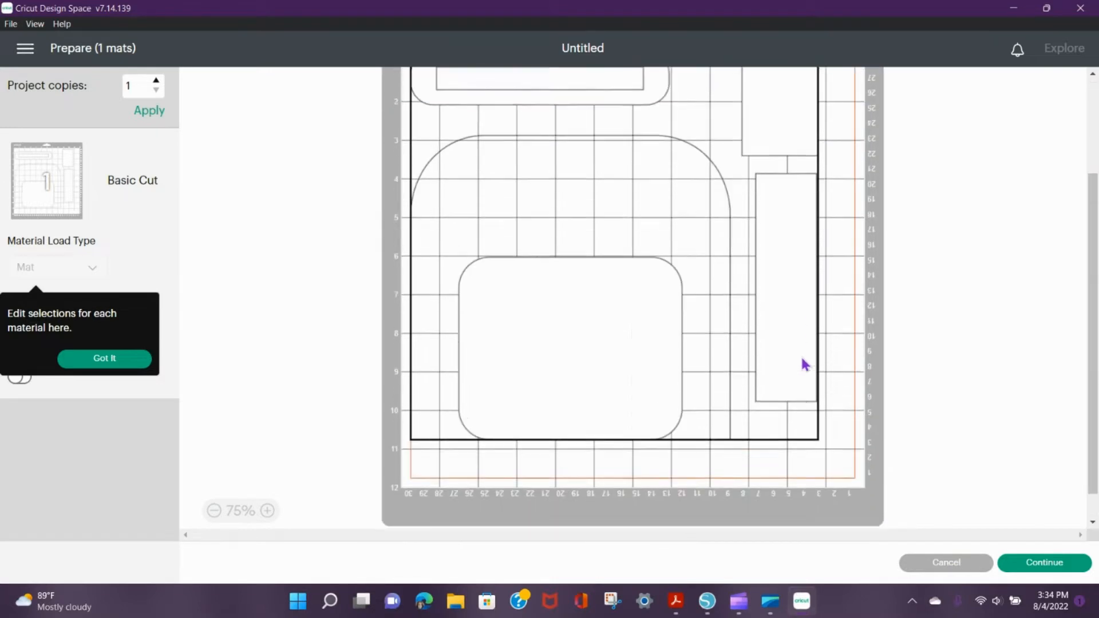
pyautogui.scroll(3, 803, 360)
pyautogui.scroll(-3, 803, 361)
pyautogui.scroll(3, 804, 364)
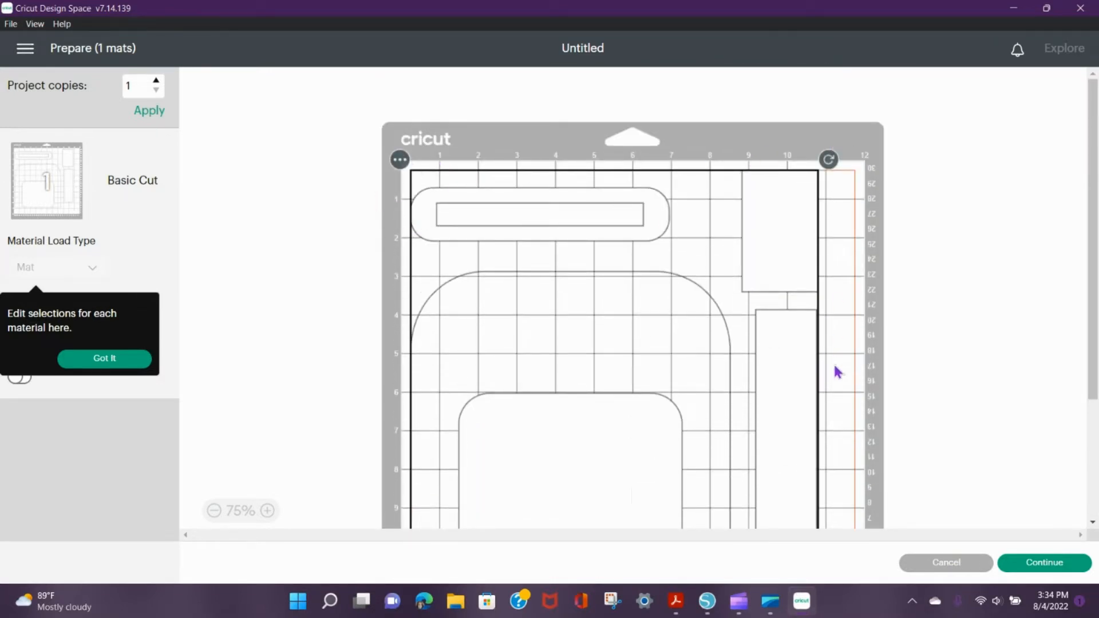
pyautogui.scroll(-1, 837, 390)
pyautogui.scroll(-3, 834, 386)
pyautogui.scroll(4, 832, 383)
pyautogui.click(944, 564)
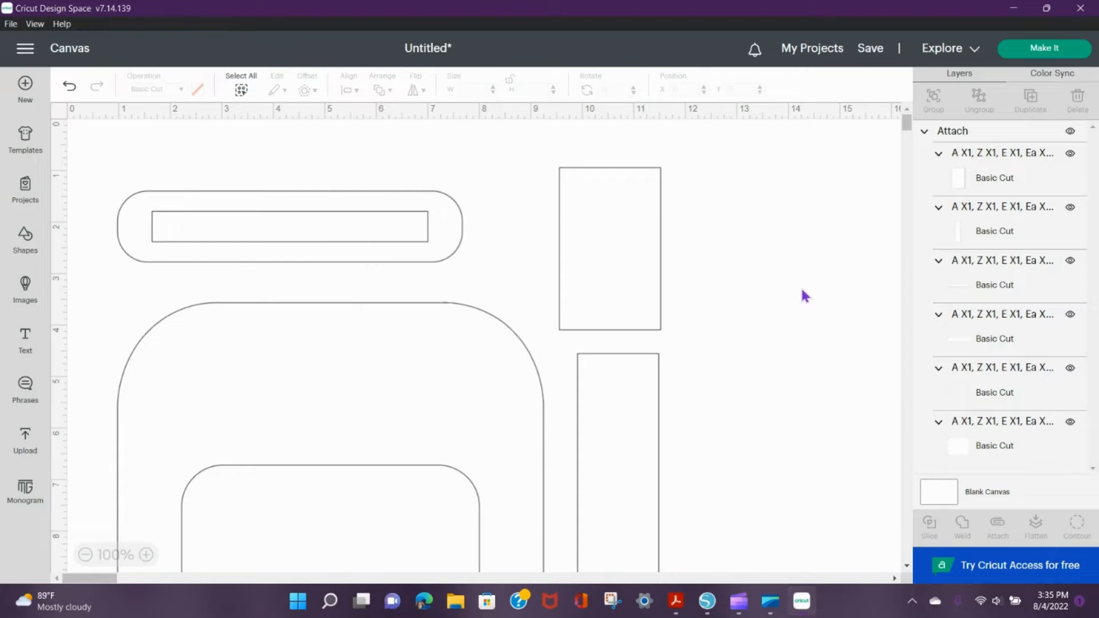
# - Switch to Silhouette Studio and open the file "A x1, Z x1, E x1, EA x2, EB x1-01" from the SVG - Belle Petite folder
pyautogui.click(1013, 8)
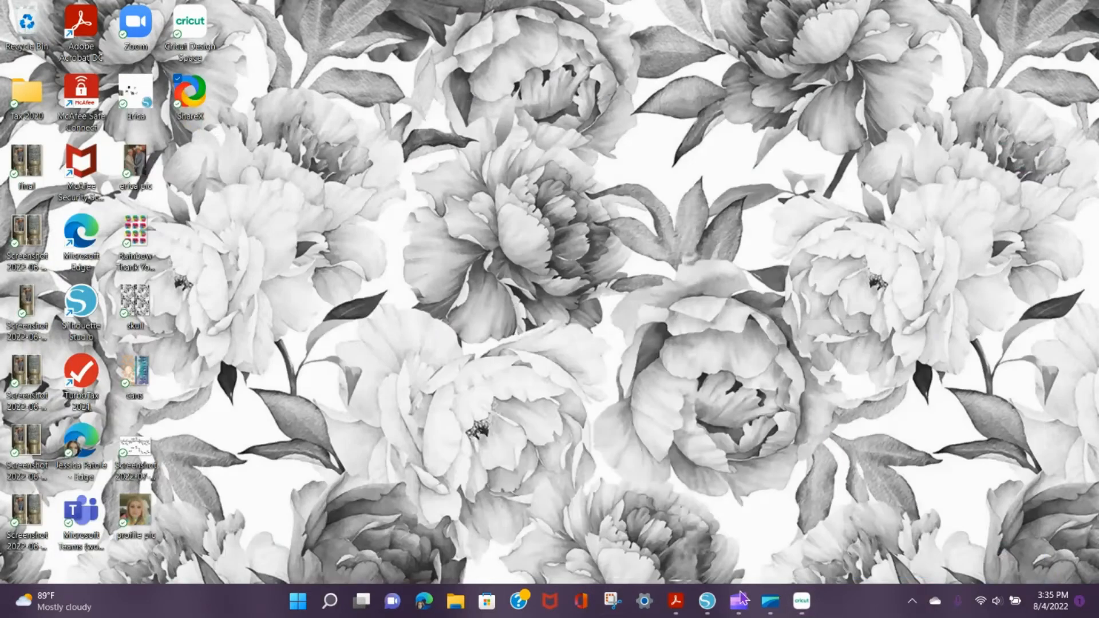
pyautogui.click(707, 601)
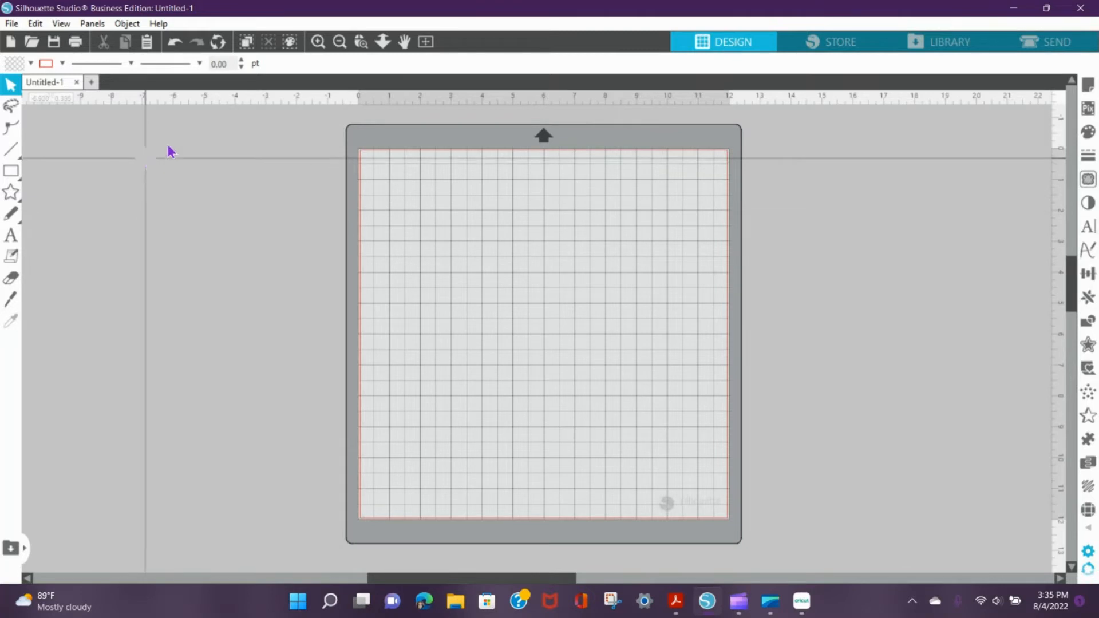
pyautogui.click(32, 42)
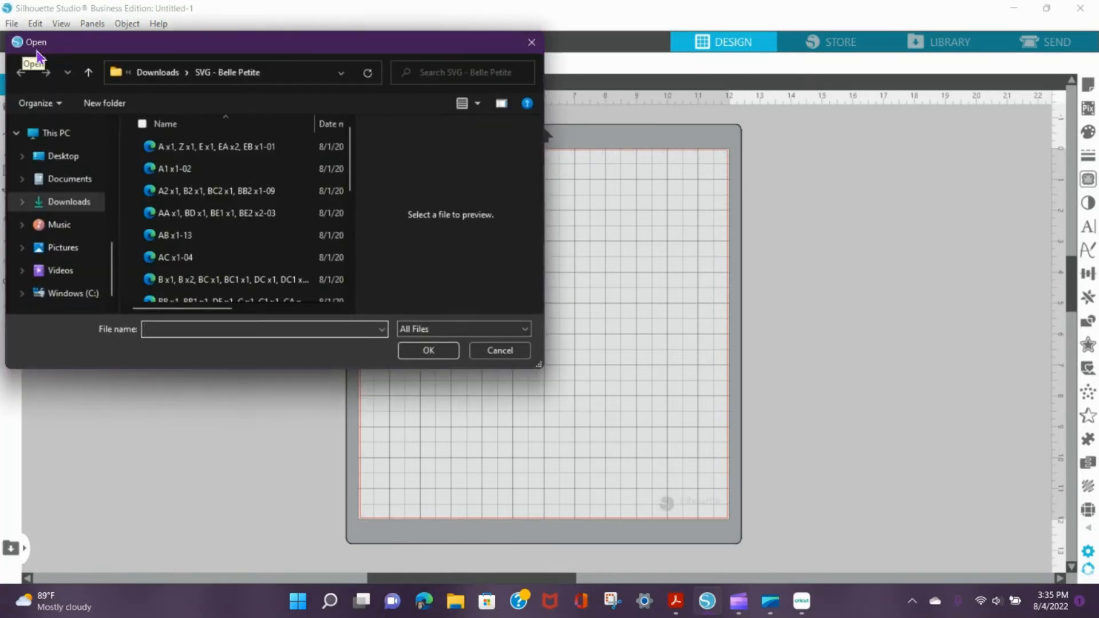
pyautogui.click(268, 150)
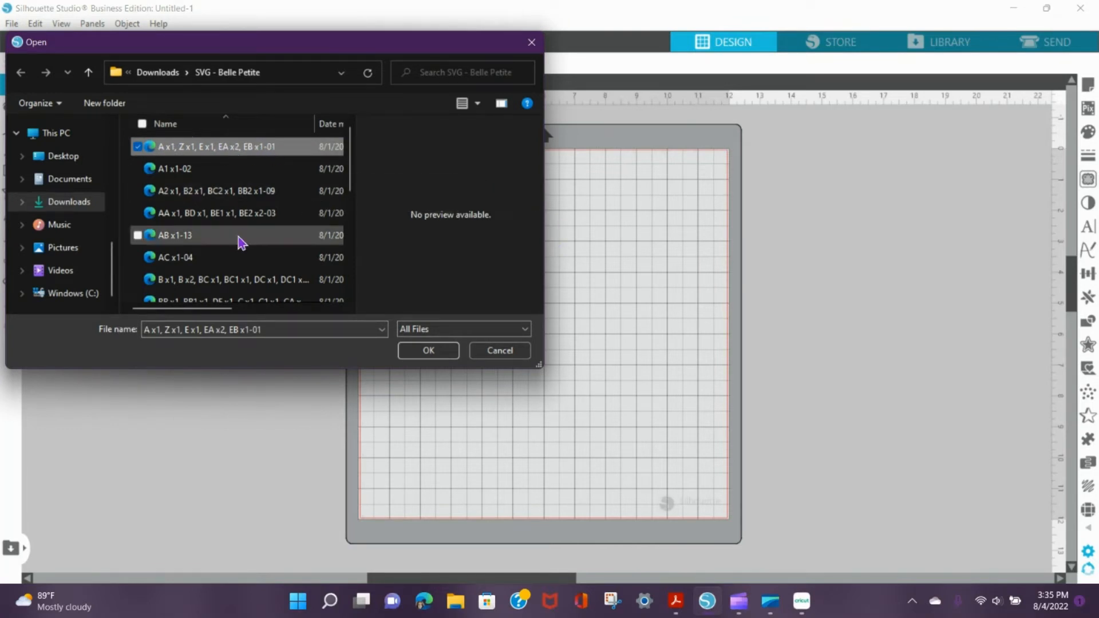
pyautogui.scroll(-1, 238, 240)
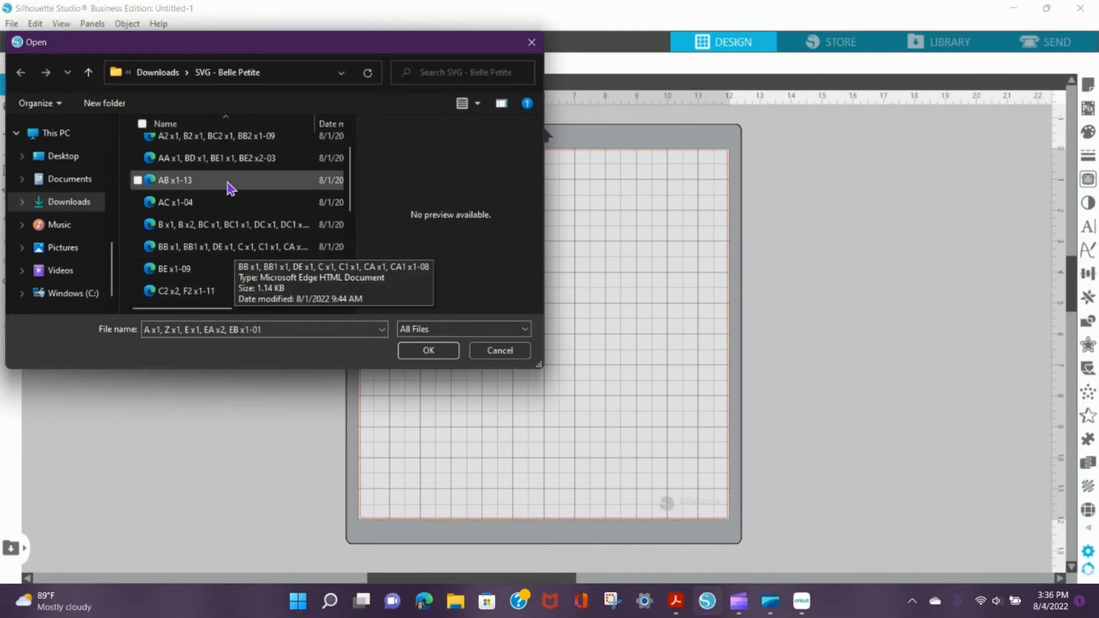
pyautogui.scroll(-3, 229, 200)
pyautogui.scroll(5, 235, 240)
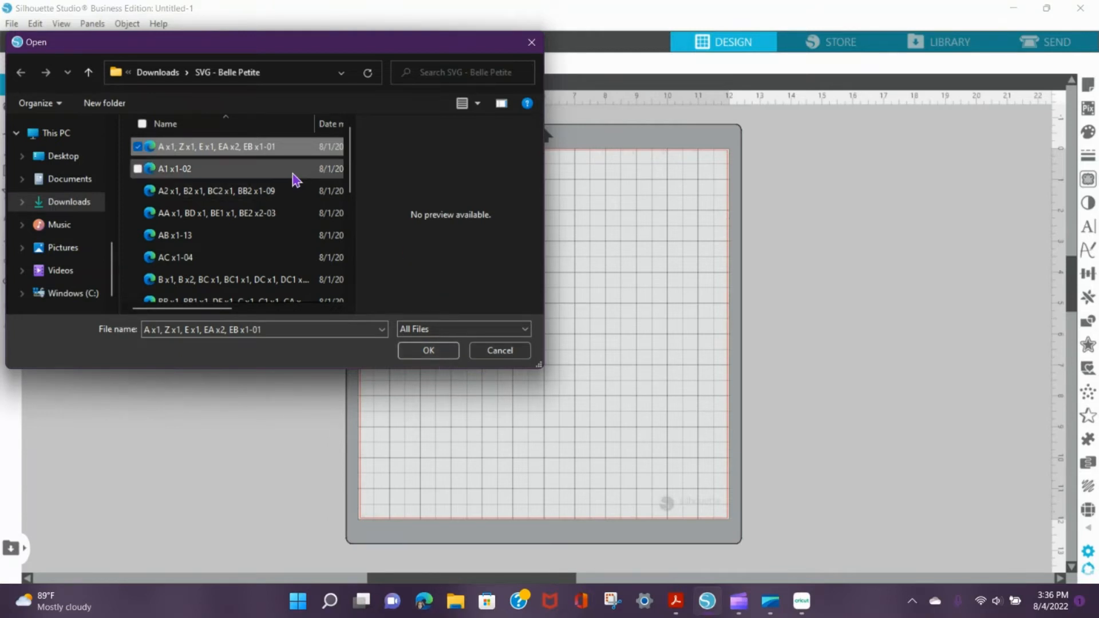
pyautogui.click(424, 352)
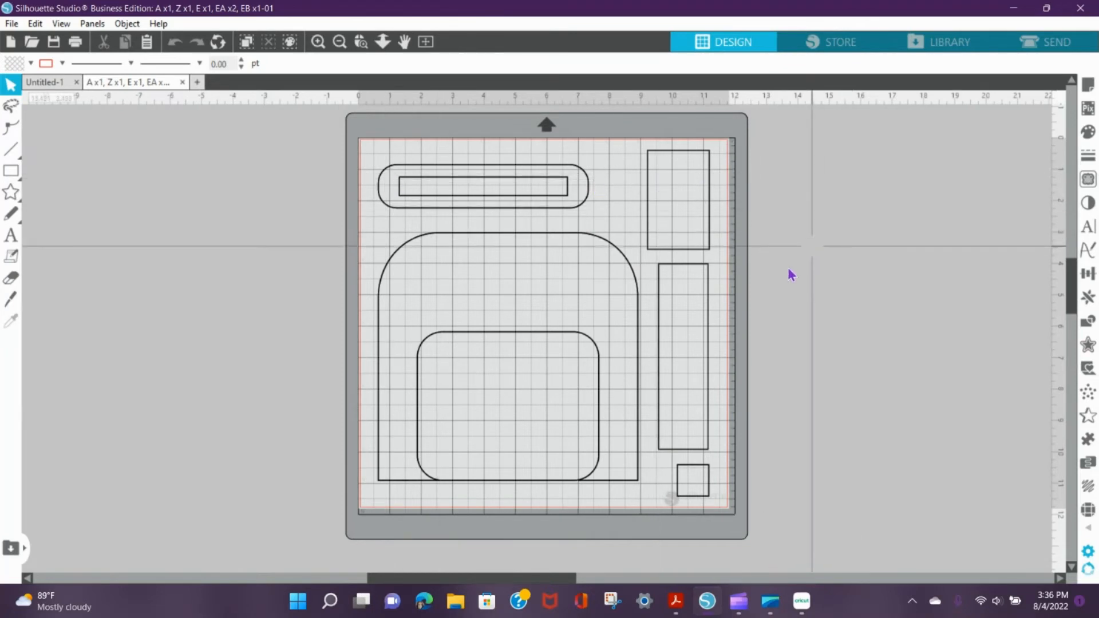
# - Move the 1-inch square below the long narrow rectangle off the mat and delete it
pyautogui.click(699, 496)
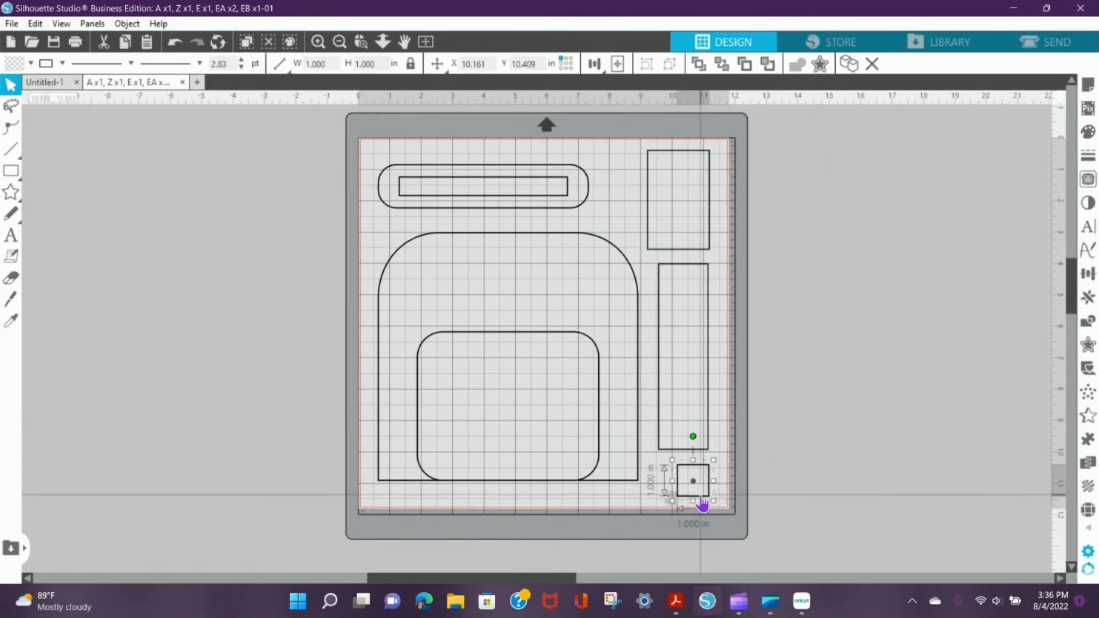
pyautogui.moveTo(703, 503); pyautogui.dragTo(844, 396)
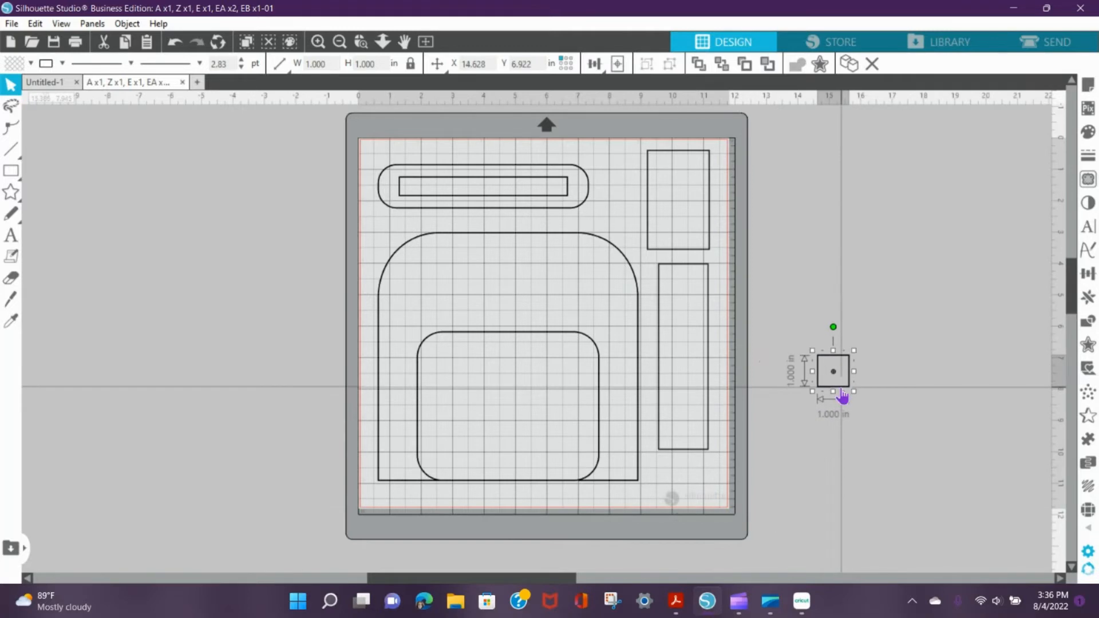
pyautogui.press('Delete')
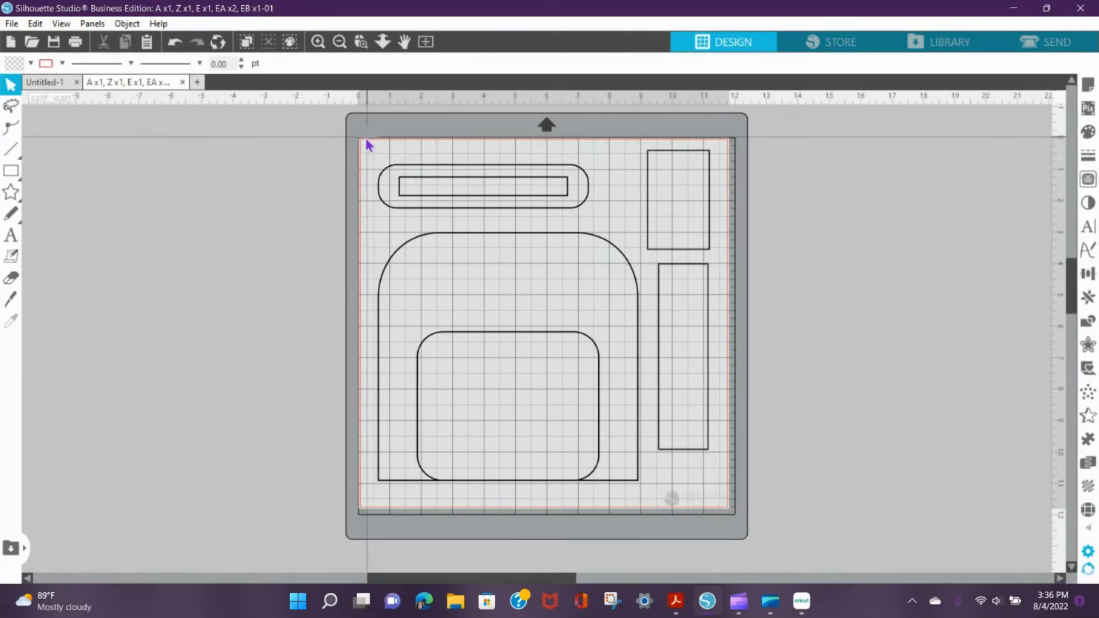
# - Select all the remaining pattern pieces on the mat and group them
pyautogui.moveTo(357, 133); pyautogui.dragTo(738, 386)
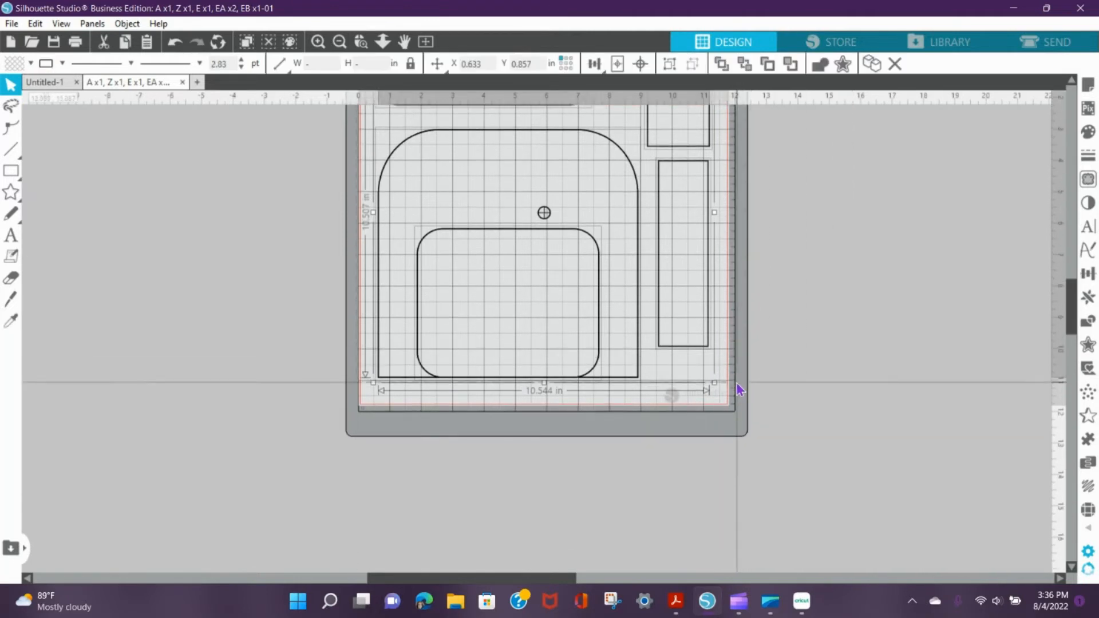
pyautogui.scroll(2, 857, 379)
pyautogui.scroll(2, 847, 378)
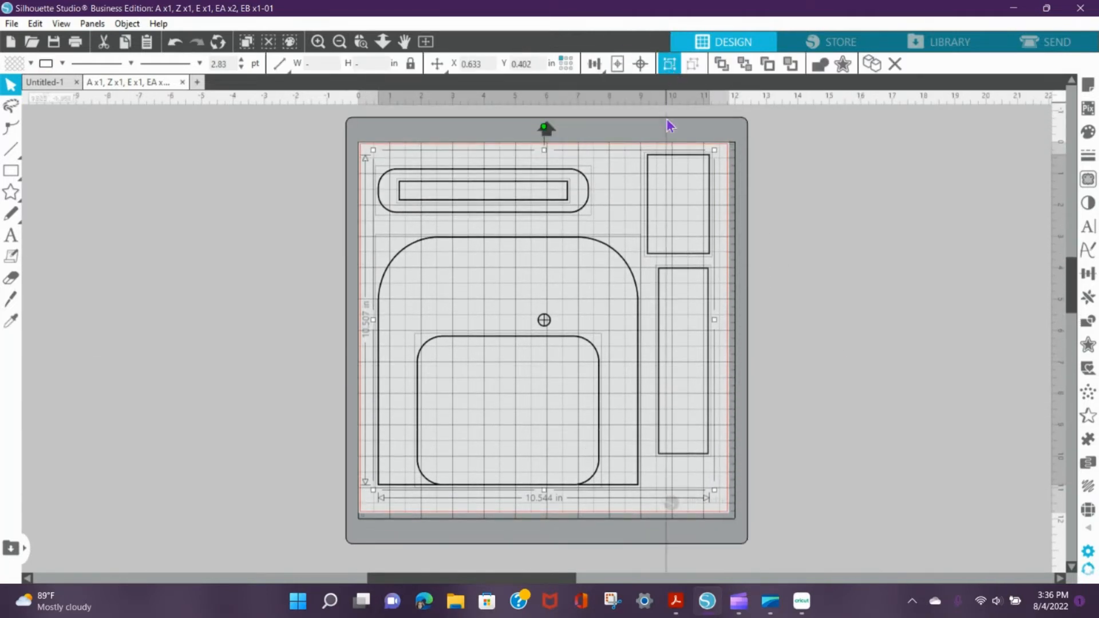
pyautogui.click(669, 64)
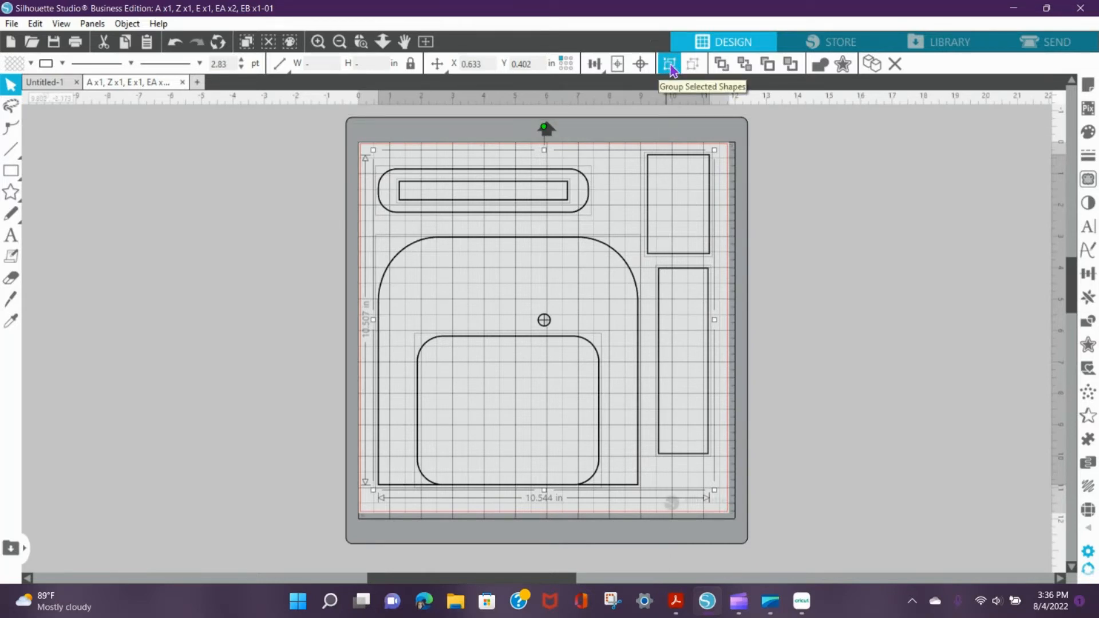
pyautogui.click(670, 65)
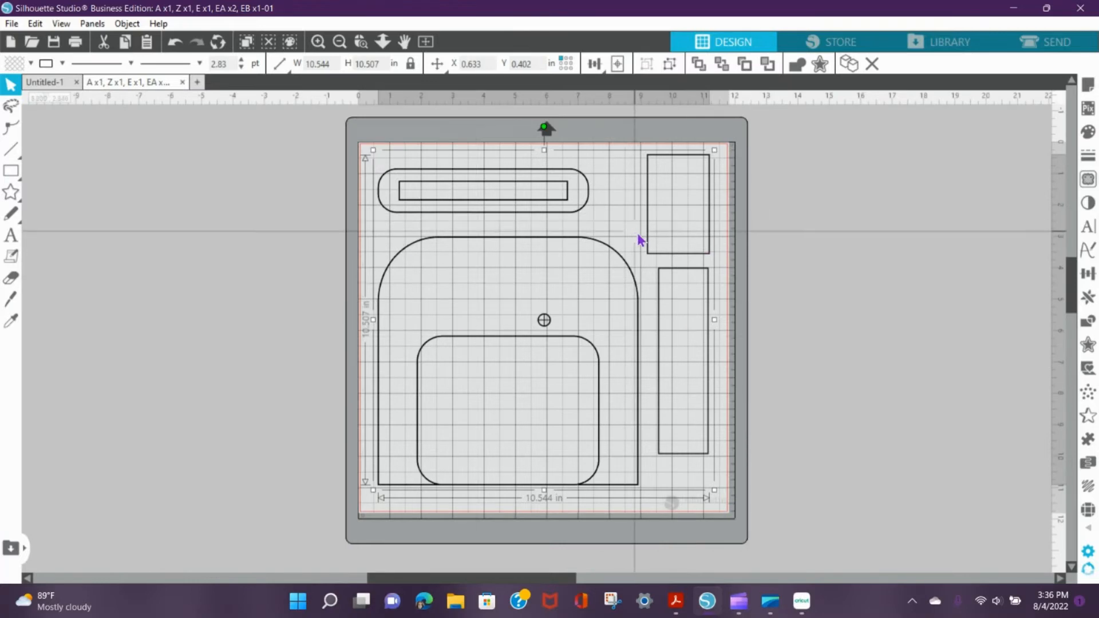
# - Try moving the grouped pieces slightly across the mat, undo the move and clear the selection
pyautogui.moveTo(628, 263)
pyautogui.mouseDown()
pyautogui.moveTo(704, 249)
pyautogui.moveTo(623, 333)
pyautogui.moveTo(631, 250)
pyautogui.moveTo(628, 278)
pyautogui.mouseUp()
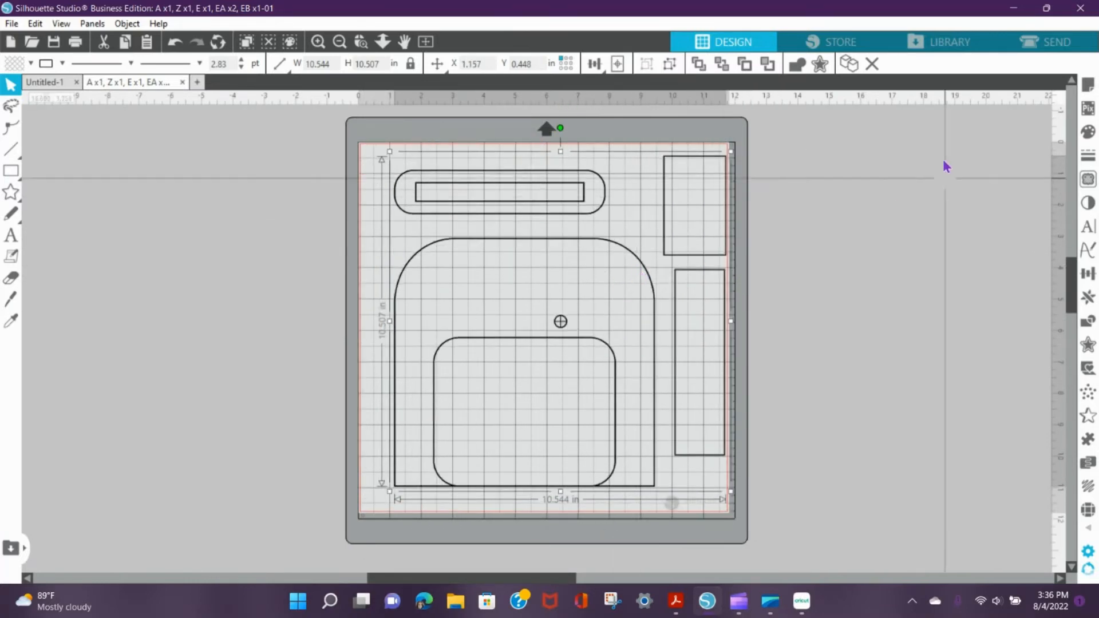
pyautogui.click(175, 41)
pyautogui.click(458, 211)
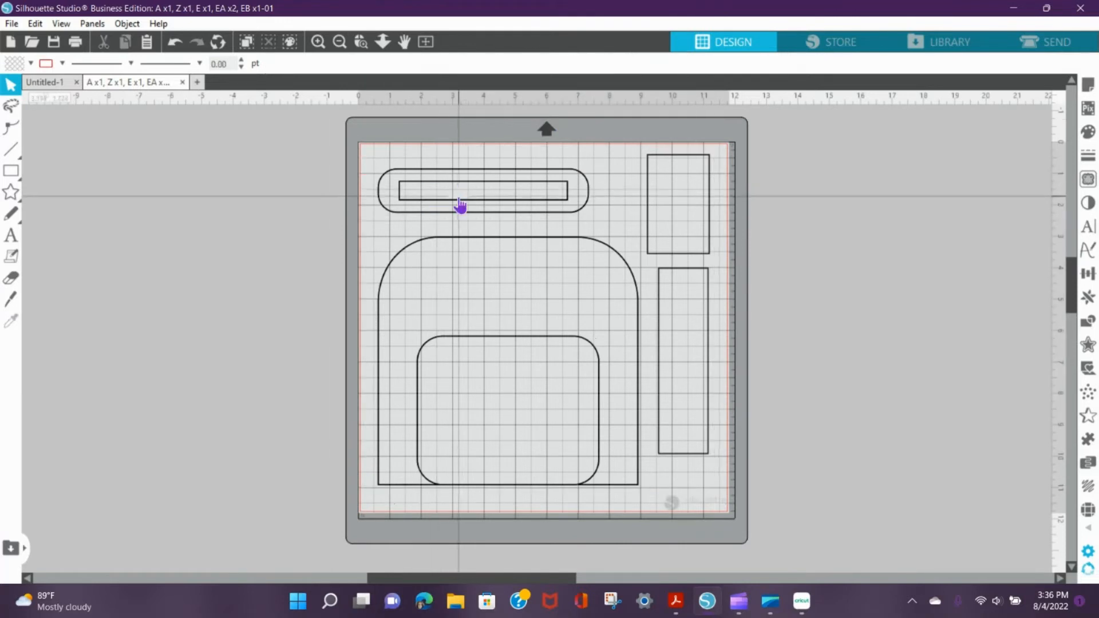
# - Undo the grouping and try moving the narrow rectangle inside the rounded strip on its own
pyautogui.click(175, 42)
pyautogui.scroll(-2, 176, 44)
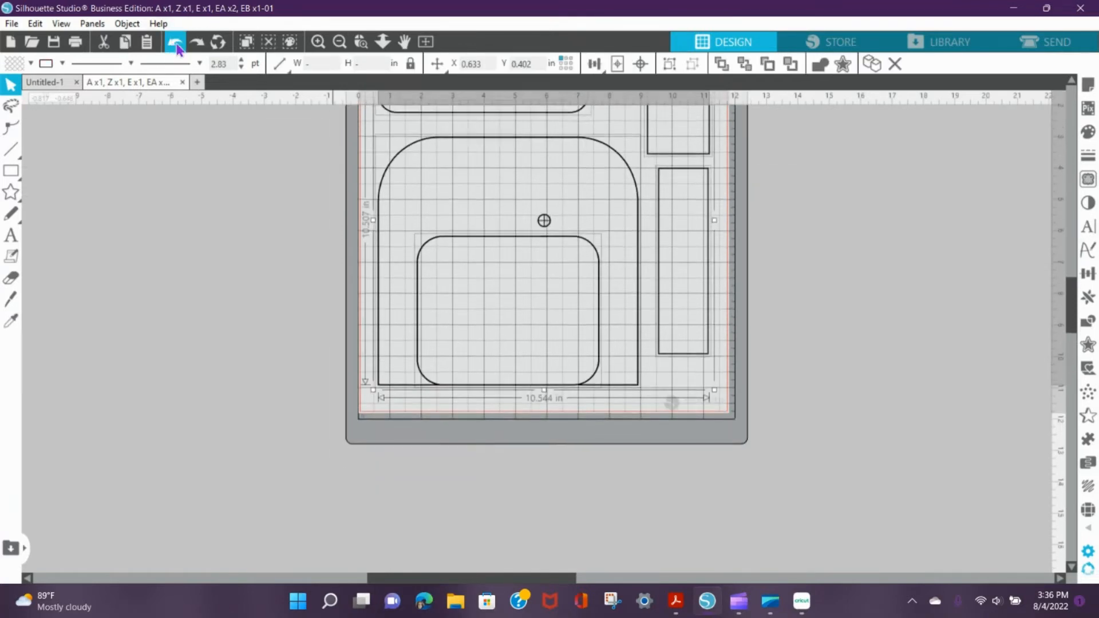
pyautogui.scroll(1, 206, 298)
pyautogui.click(212, 342)
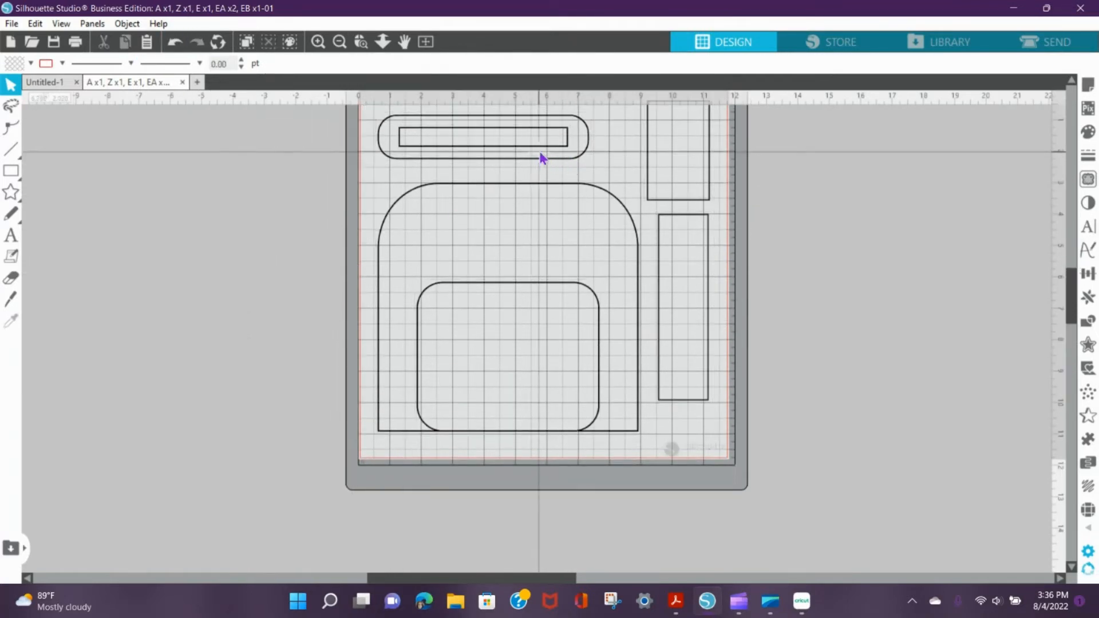
pyautogui.moveTo(548, 139)
pyautogui.mouseDown()
pyautogui.moveTo(543, 183)
pyautogui.moveTo(534, 185)
pyautogui.moveTo(549, 150)
pyautogui.mouseUp()
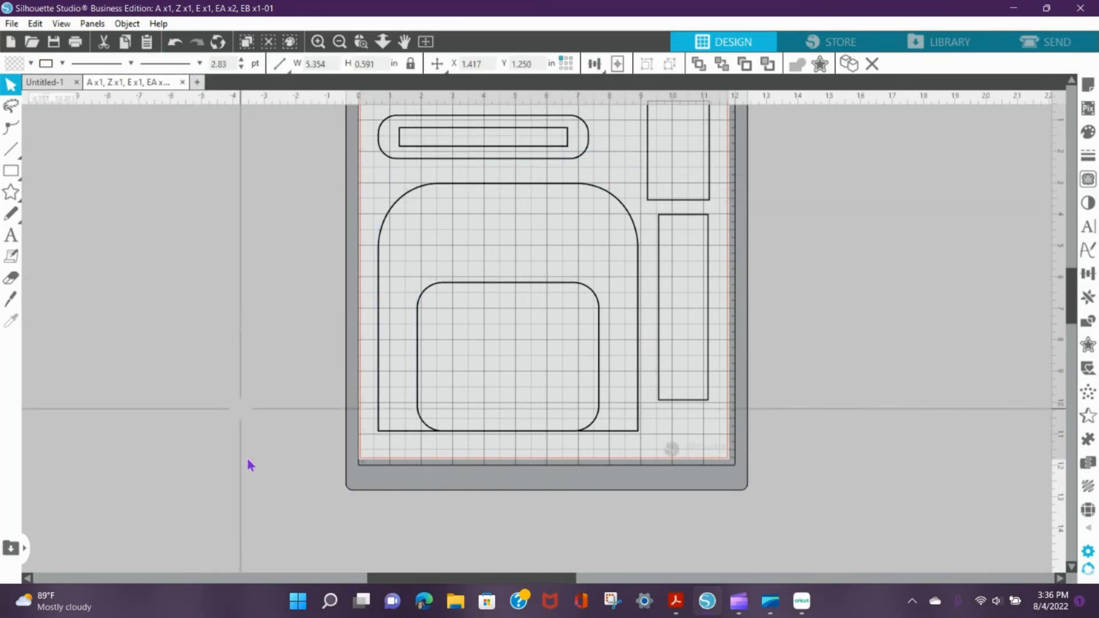
# - Select all the separate pattern pieces again and group them into one object on the mat
pyautogui.scroll(2, 784, 407)
pyautogui.moveTo(776, 150); pyautogui.dragTo(288, 395)
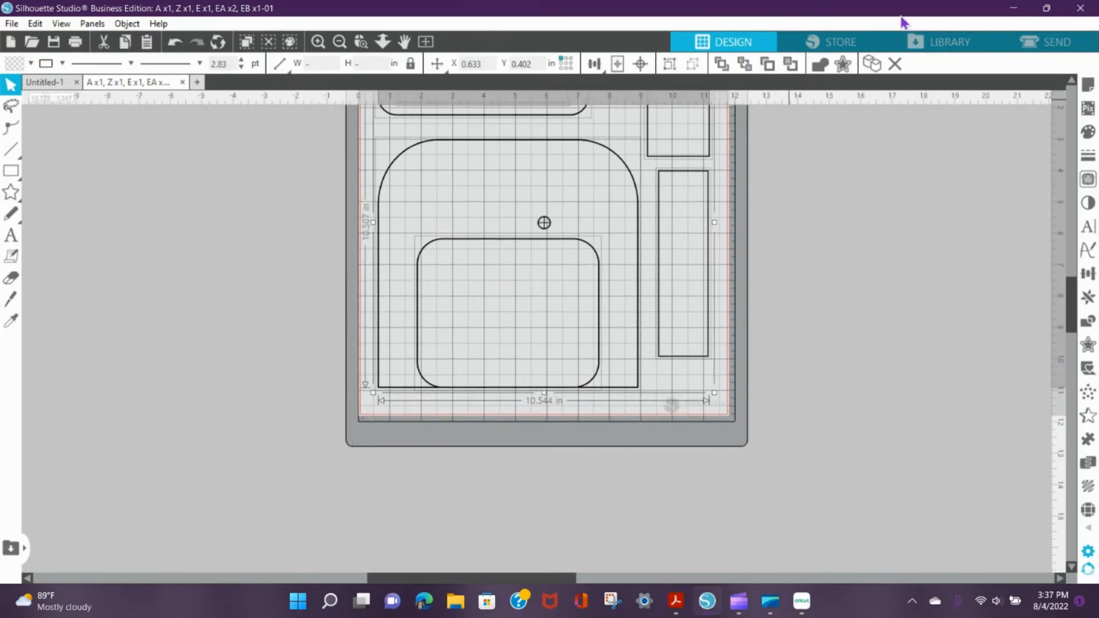
pyautogui.click(668, 66)
pyautogui.scroll(2, 1037, 554)
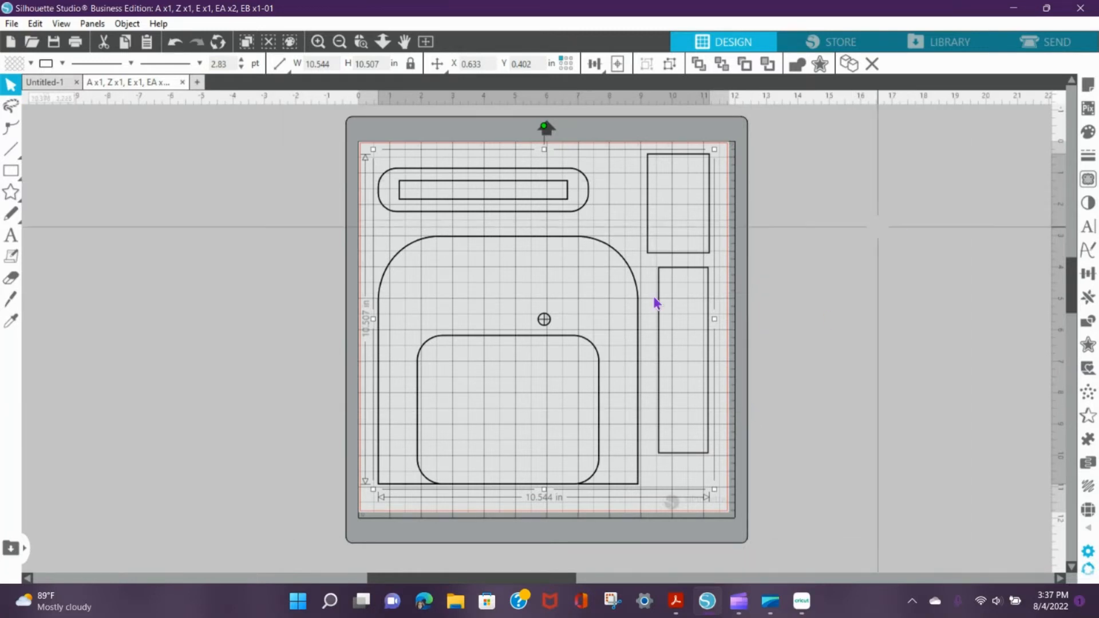
pyautogui.scroll(-1, 893, 154)
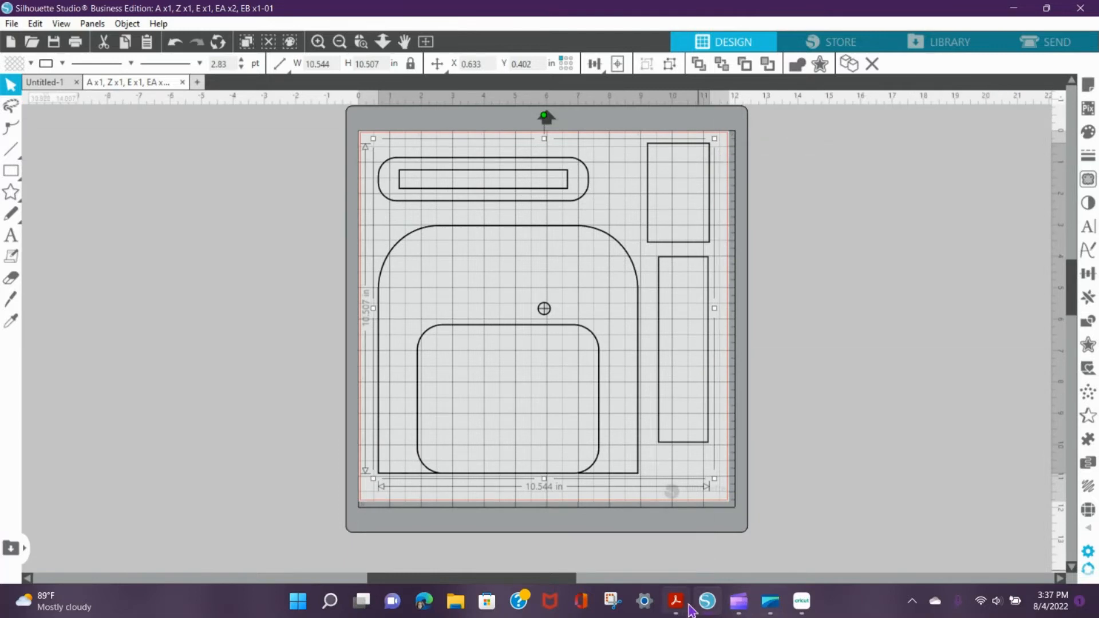
# - Switch to Cricut Design Space, continue the attached pieces through the mat preview to the machine connection screen, and return to Silhouette Studio
pyautogui.click(801, 601)
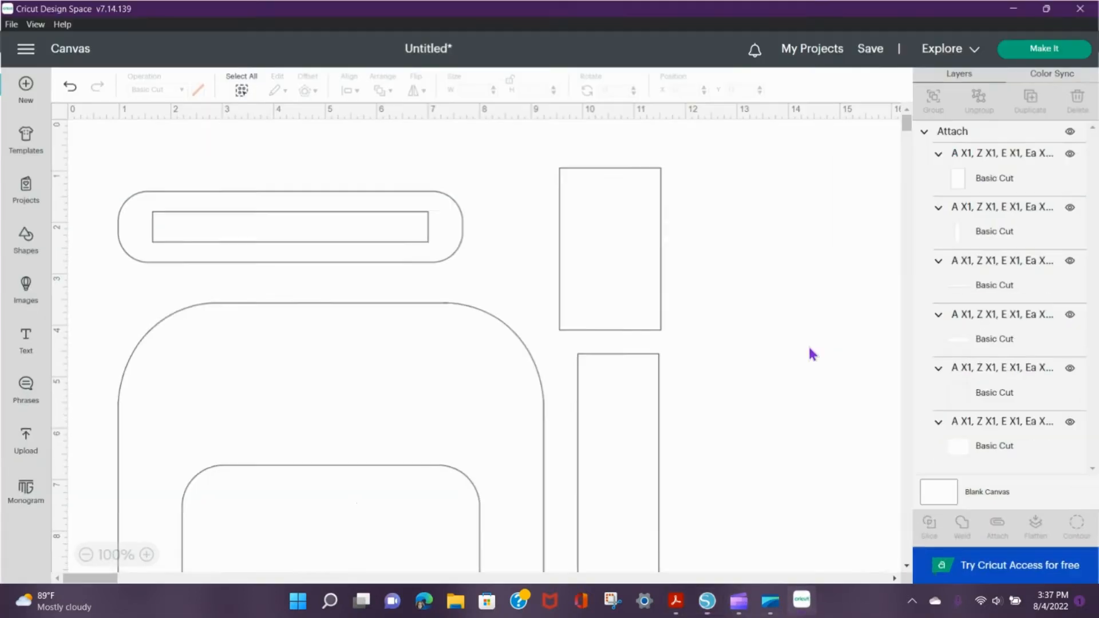
pyautogui.click(1047, 49)
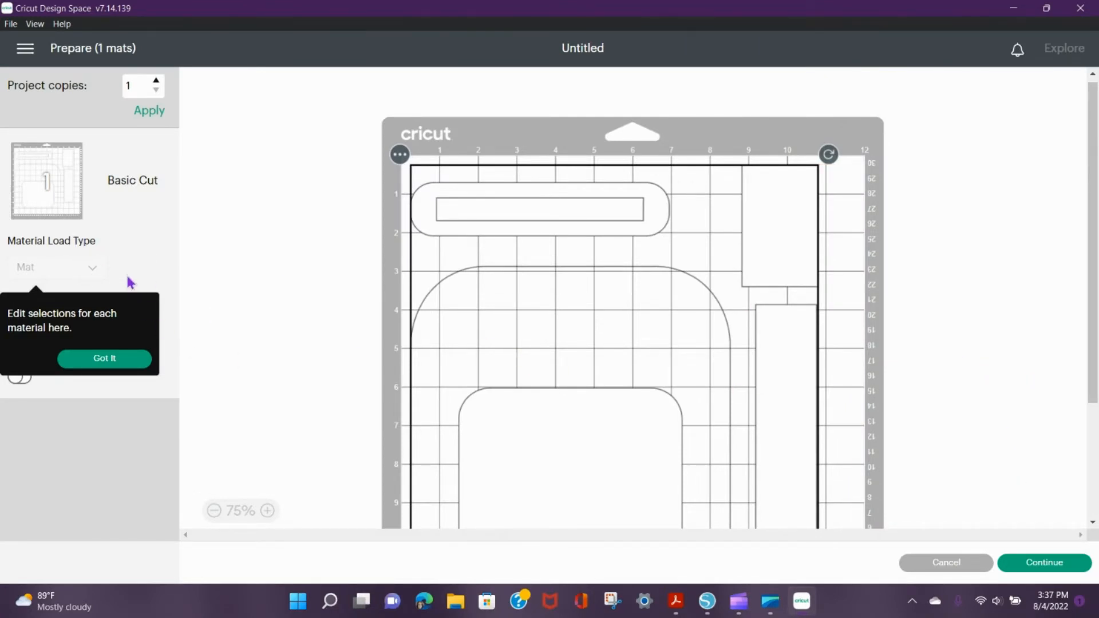
pyautogui.click(131, 359)
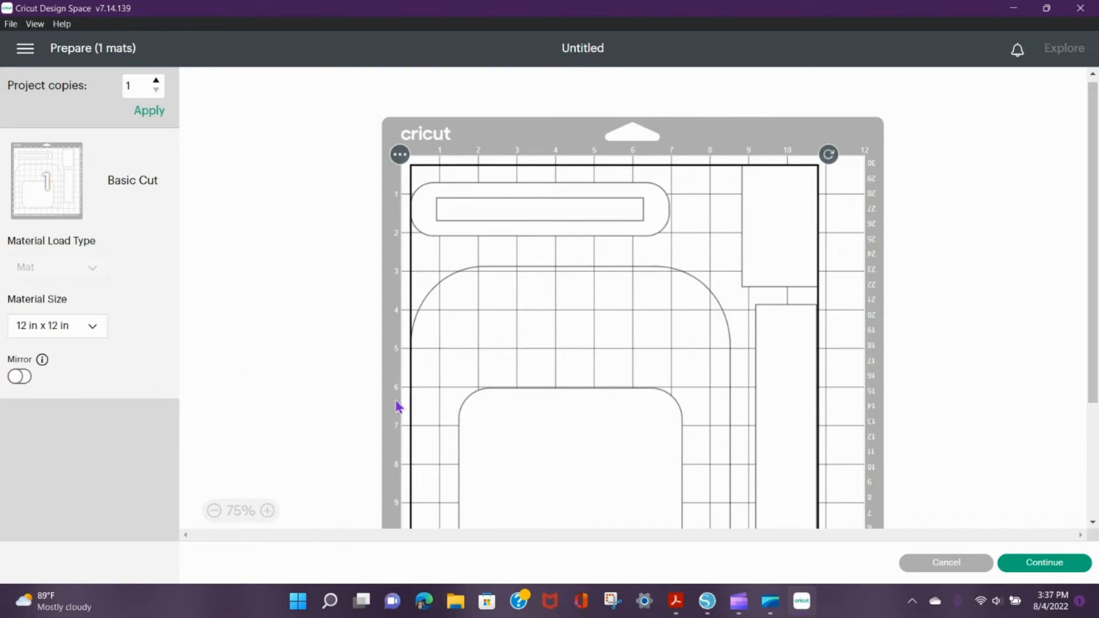
pyautogui.click(1044, 563)
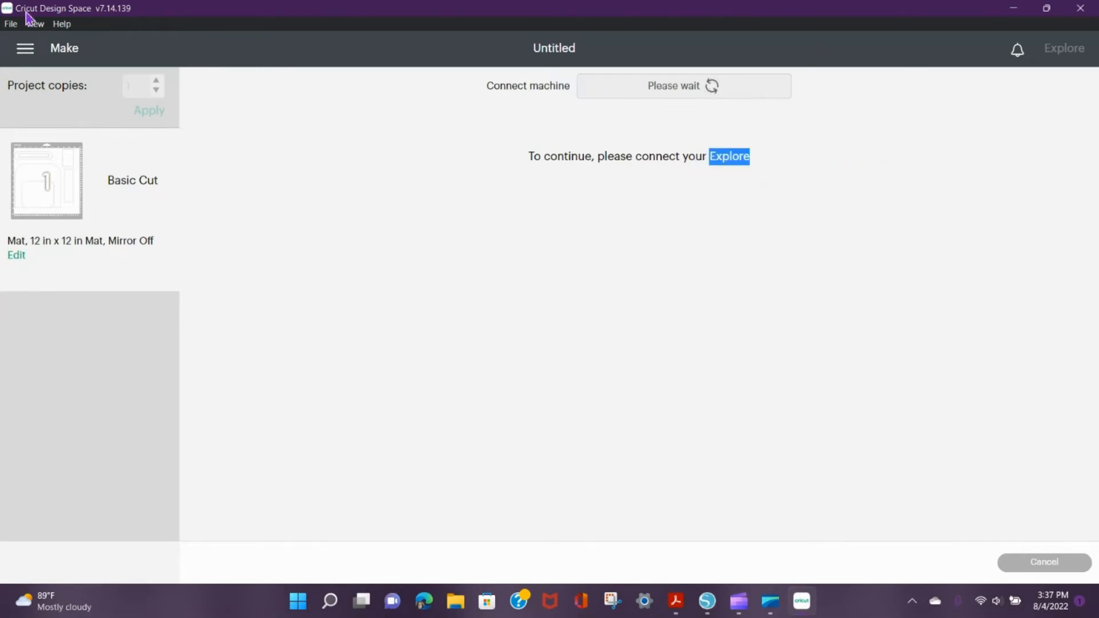
pyautogui.click(1075, 8)
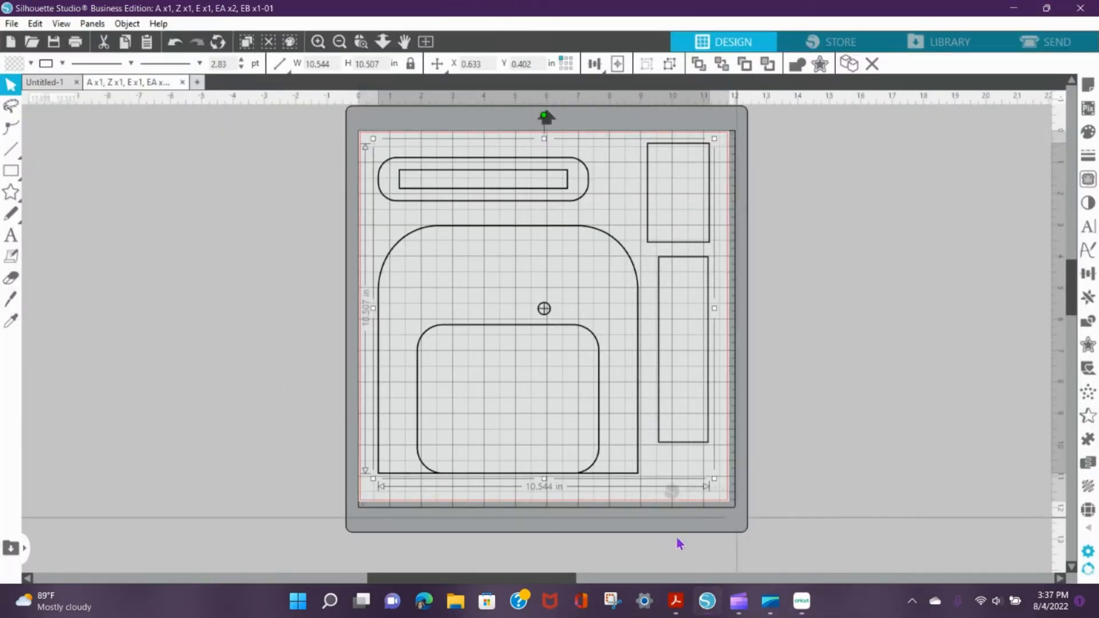
pyautogui.moveTo(706, 611)
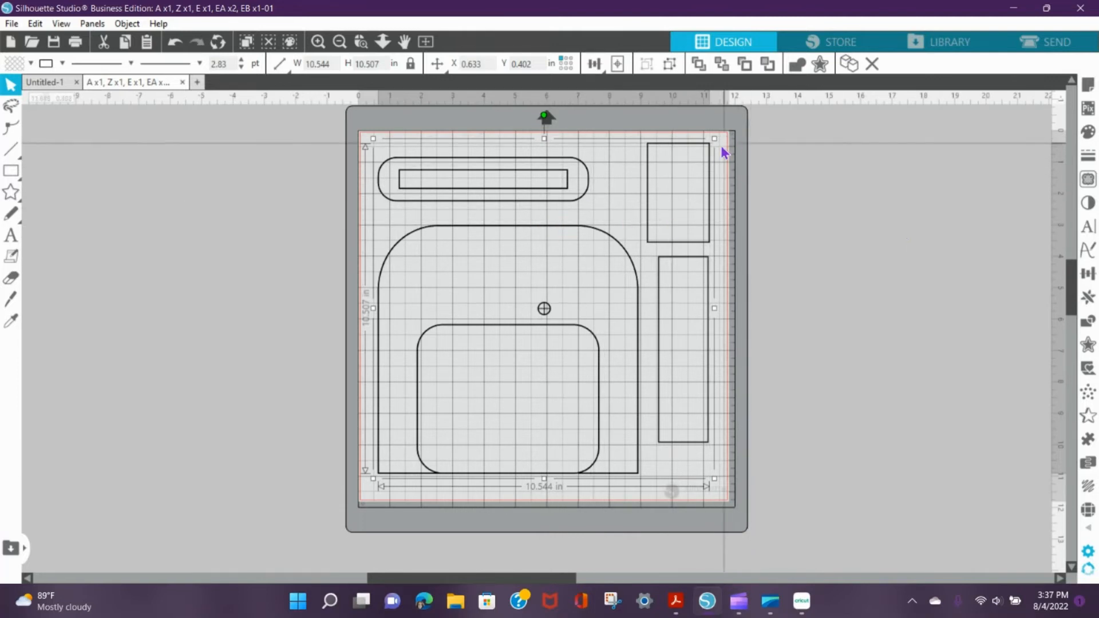
# - Set the media size to 12x12, centre the grouped pattern pieces on the page and clear the selection
pyautogui.click(1088, 86)
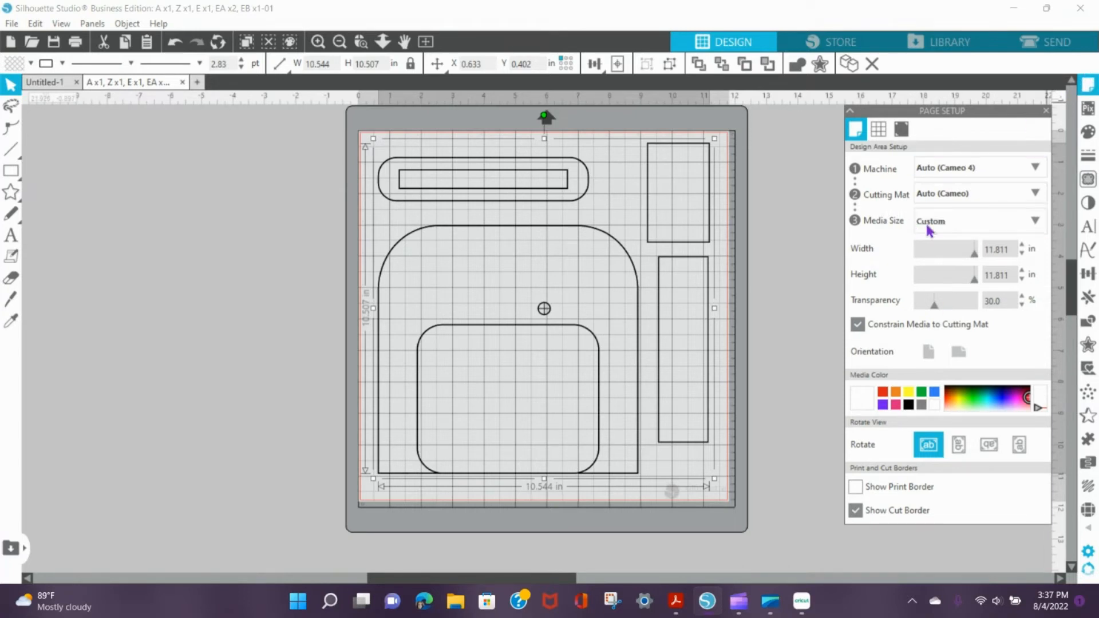
pyautogui.click(972, 224)
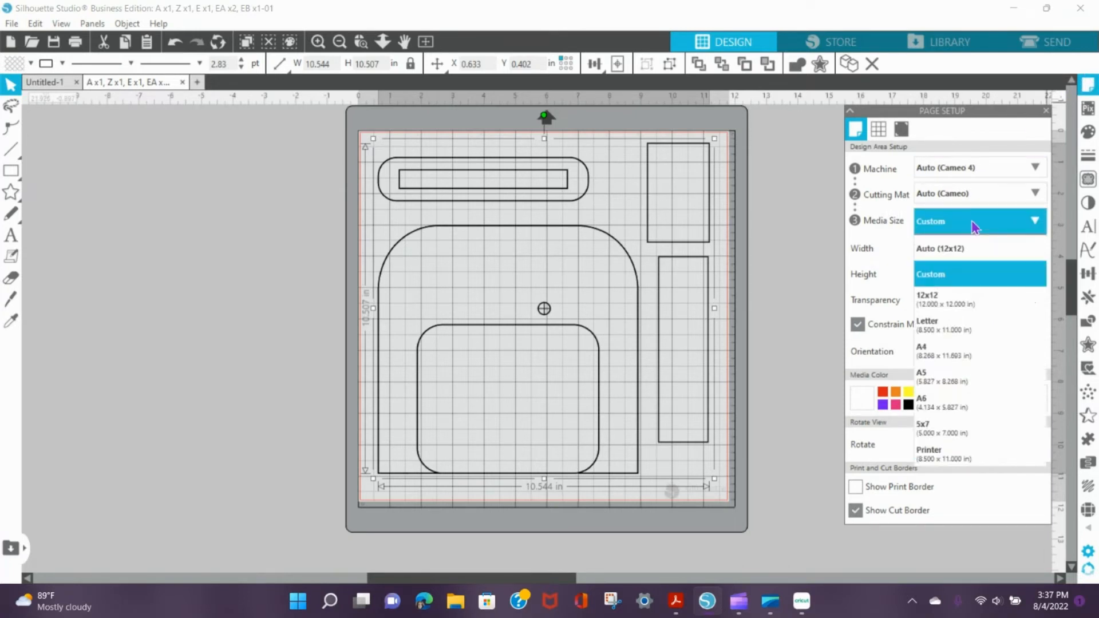
pyautogui.click(976, 254)
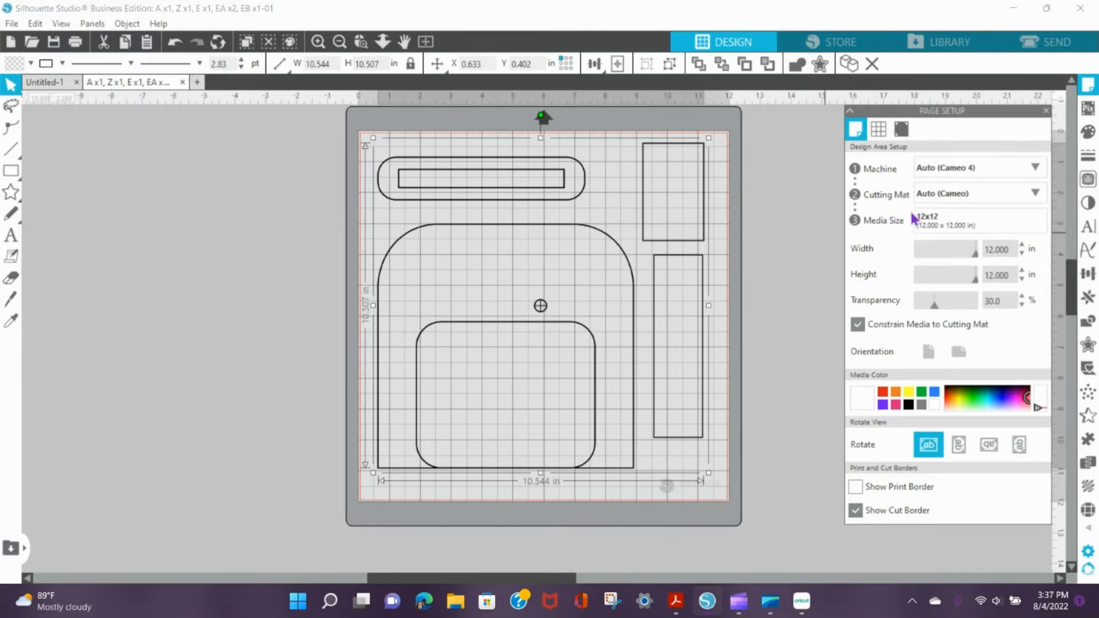
pyautogui.click(570, 199)
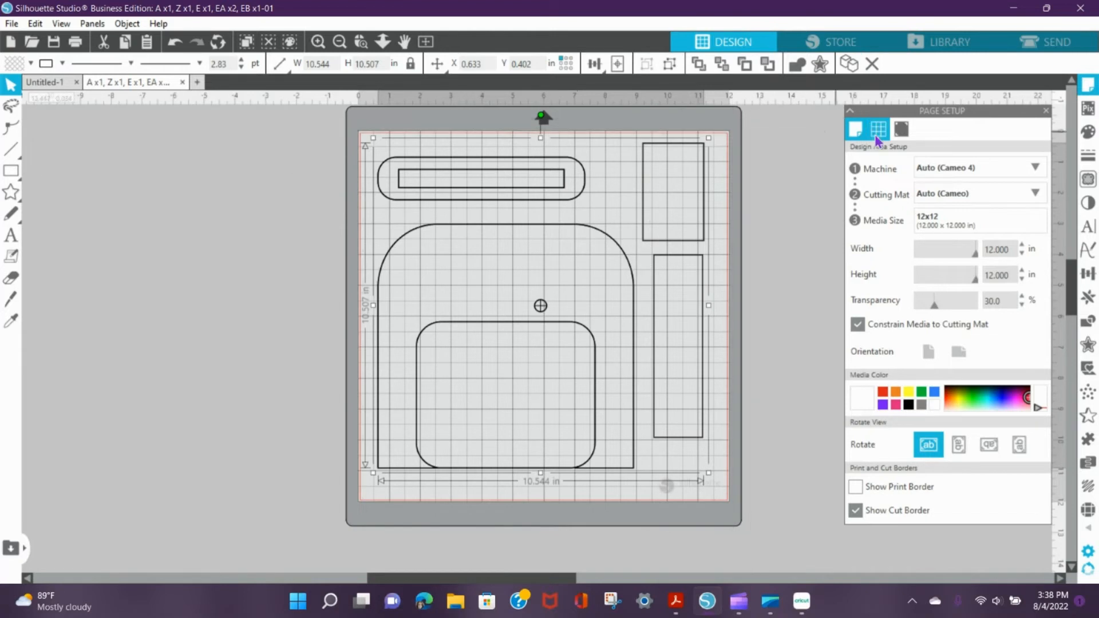
pyautogui.click(618, 64)
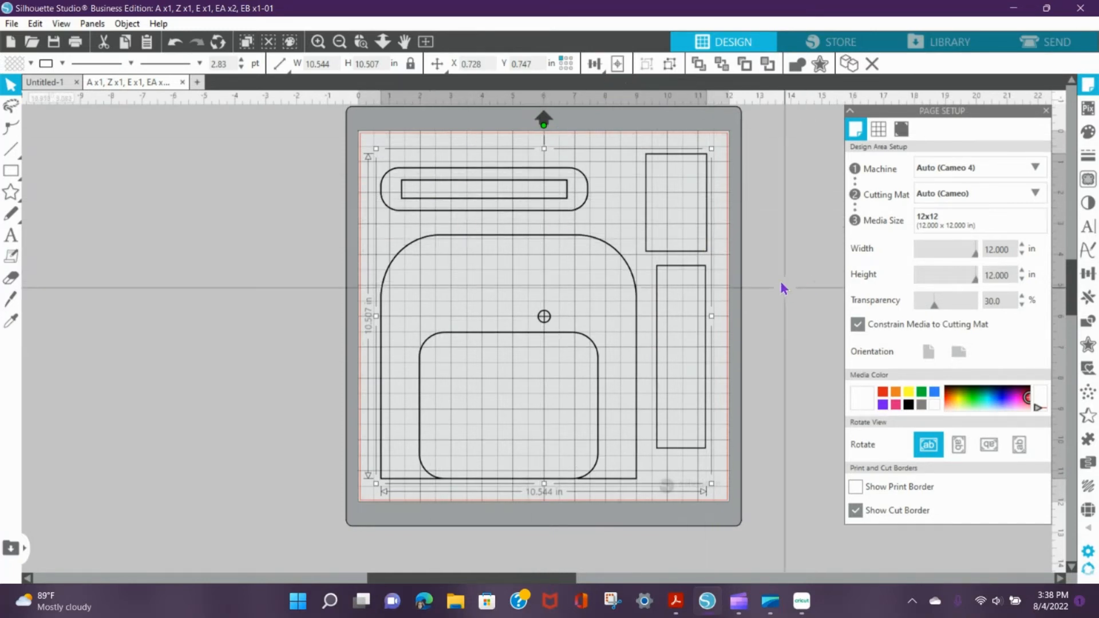
pyautogui.click(395, 166)
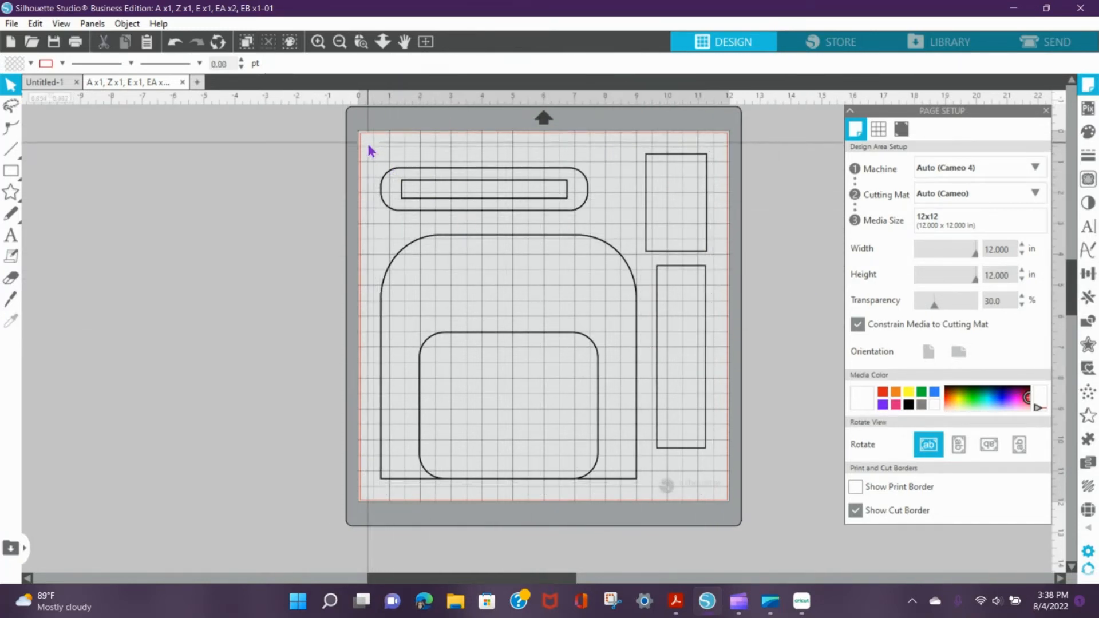
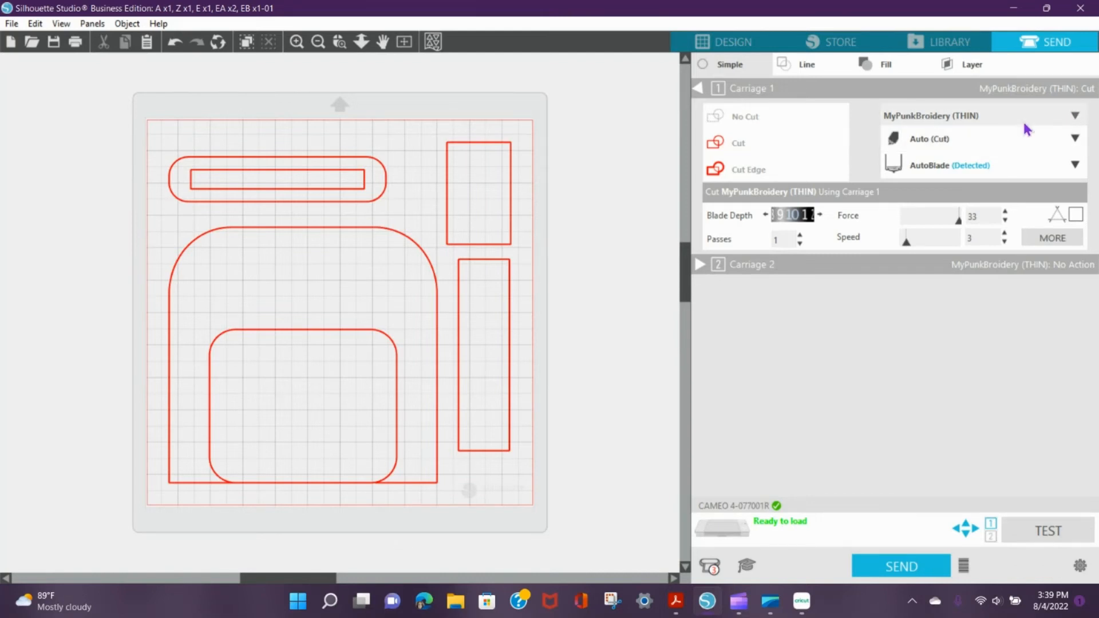
# - Look through the available cutting materials and view the detailed cut settings of MyPunkBroidery (THIN)
pyautogui.click(978, 113)
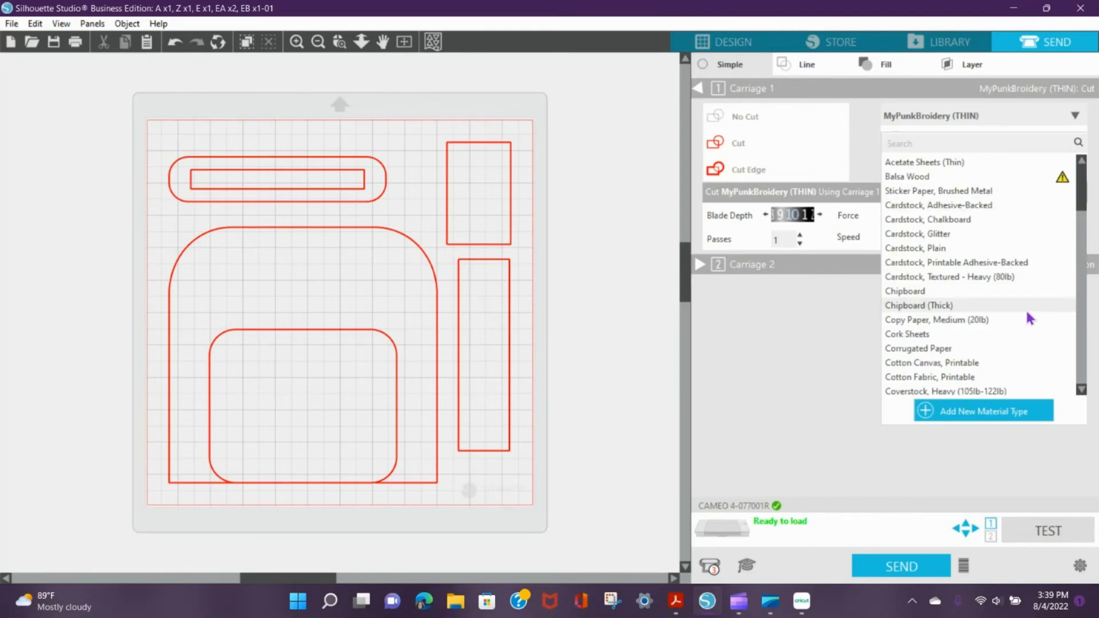
pyautogui.scroll(-20, 1027, 313)
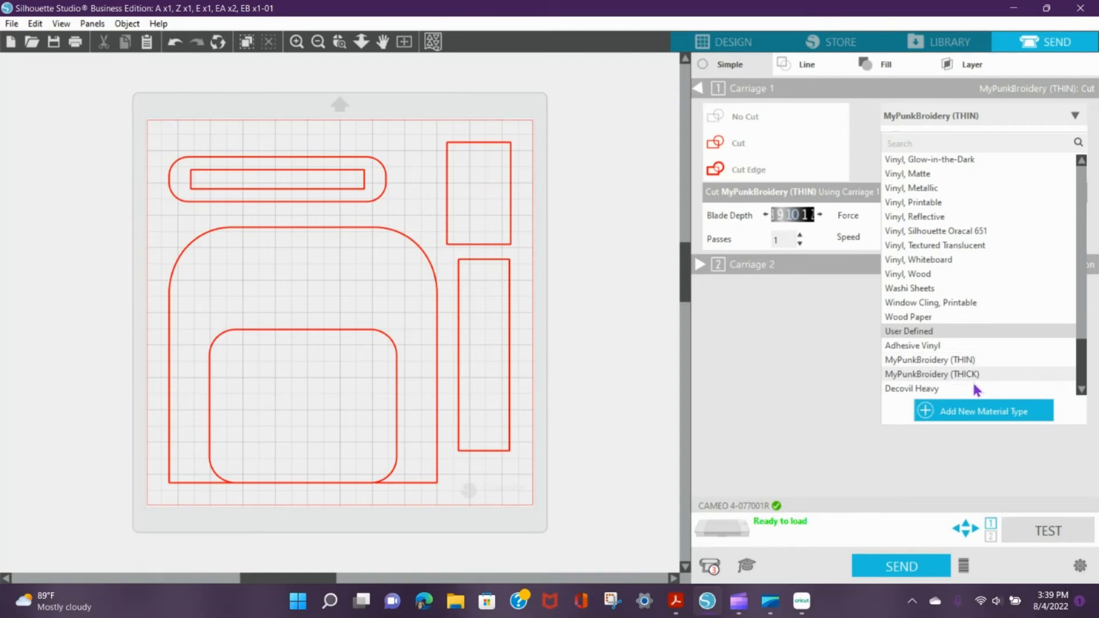
pyautogui.click(805, 373)
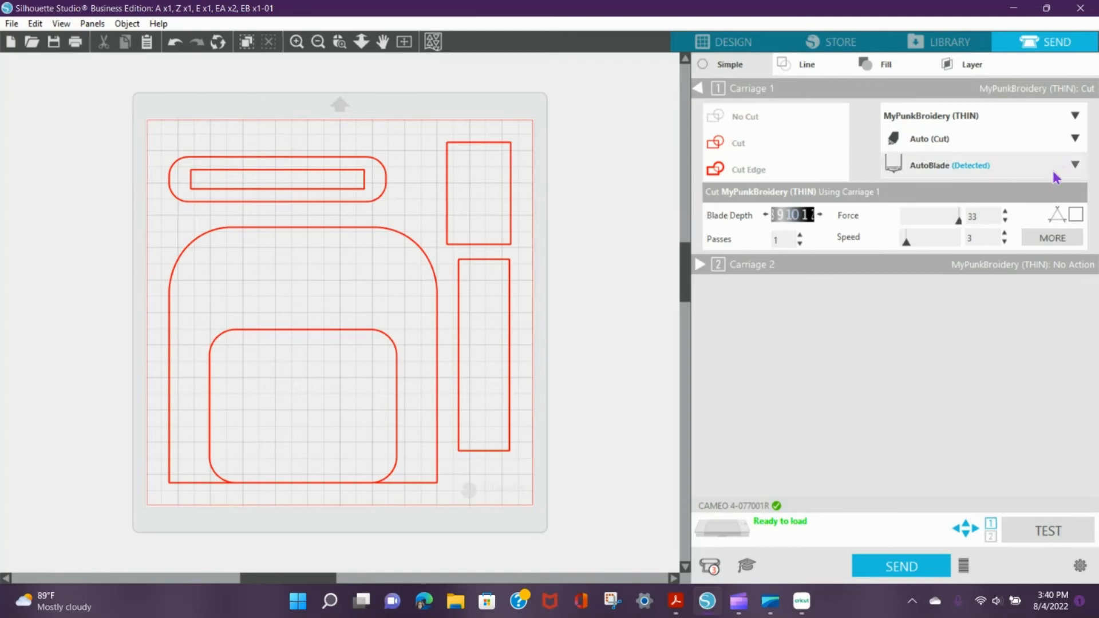
pyautogui.click(1049, 238)
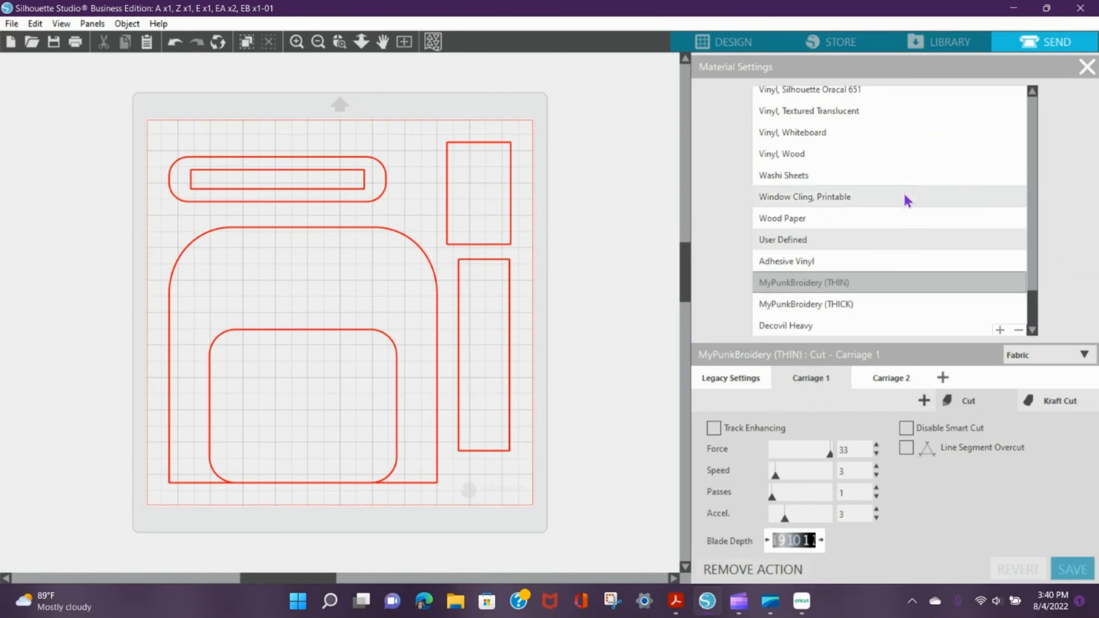
pyautogui.click(1087, 67)
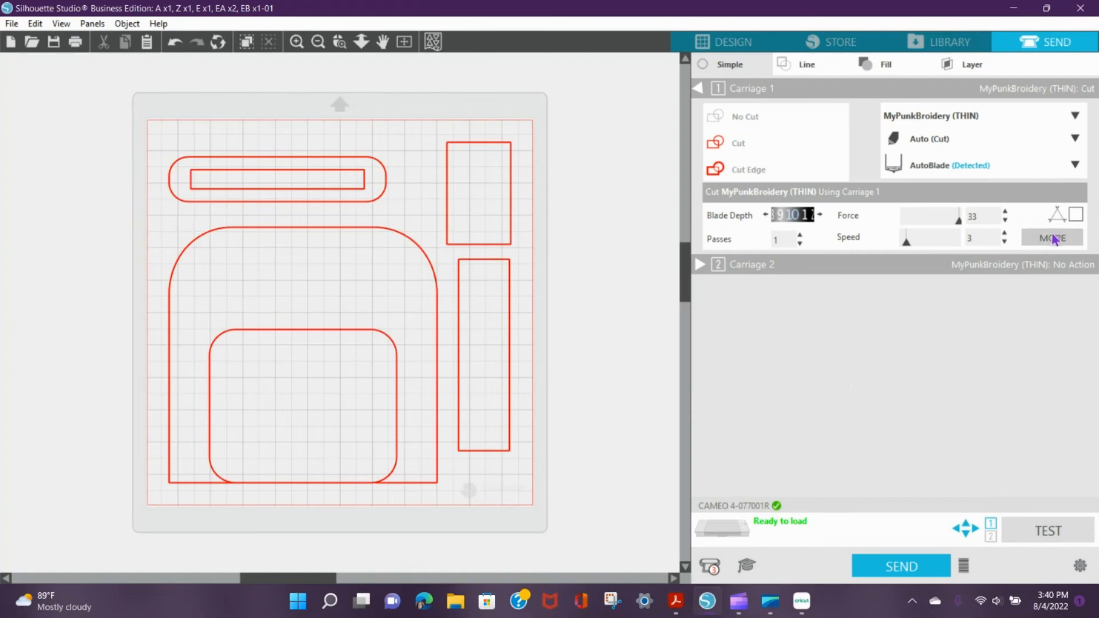
# - Choose Leatherette as the cutting material for Carriage 1
pyautogui.click(1074, 116)
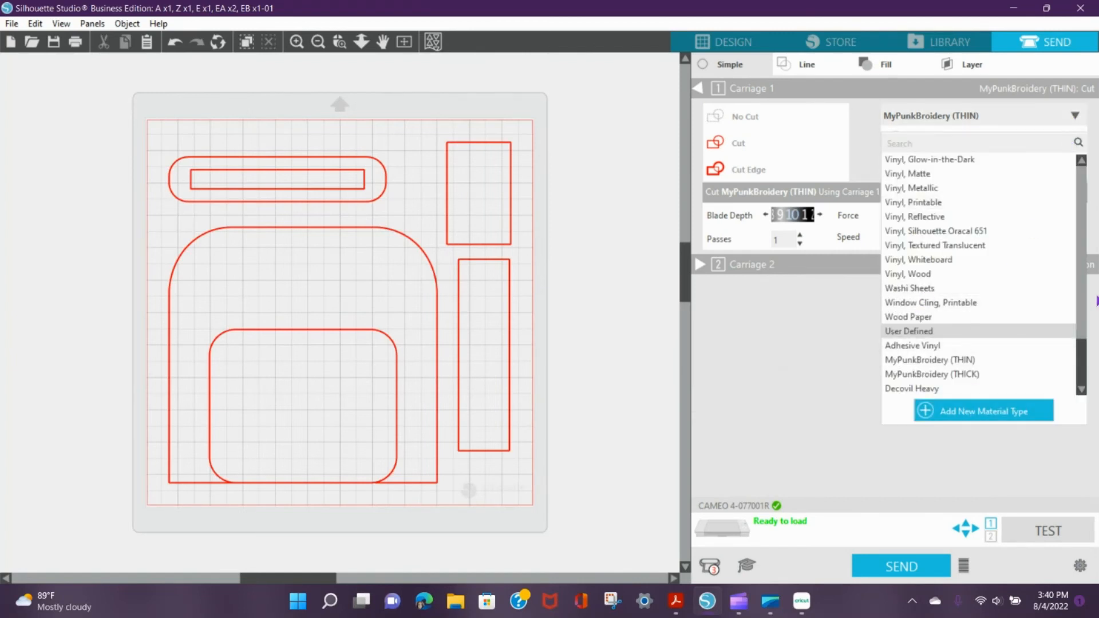
pyautogui.scroll(4, 962, 264)
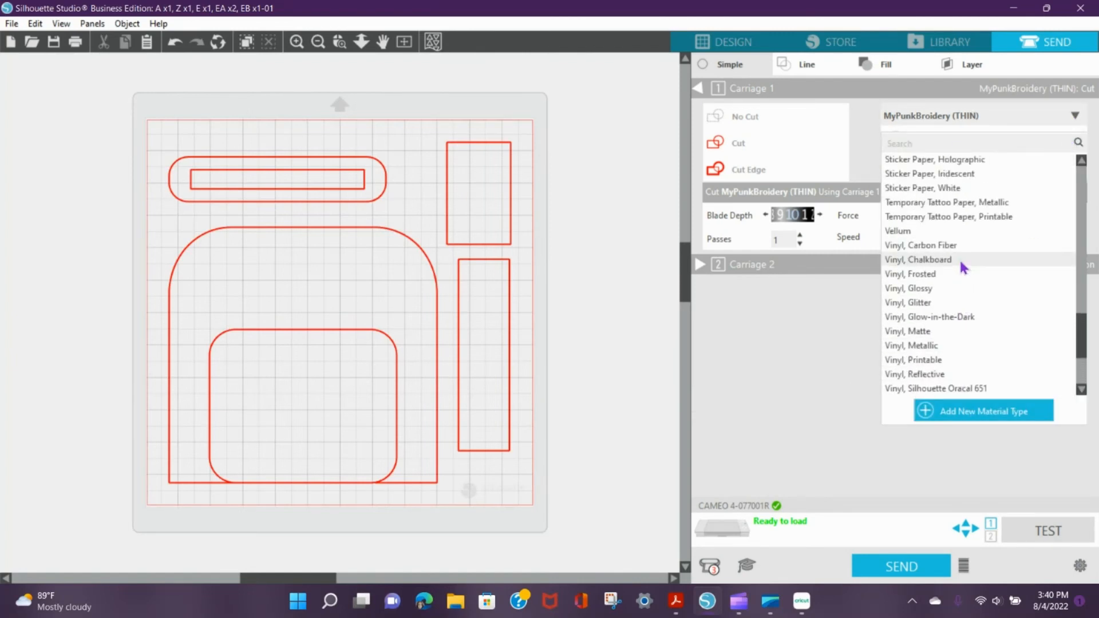
pyautogui.scroll(2, 956, 310)
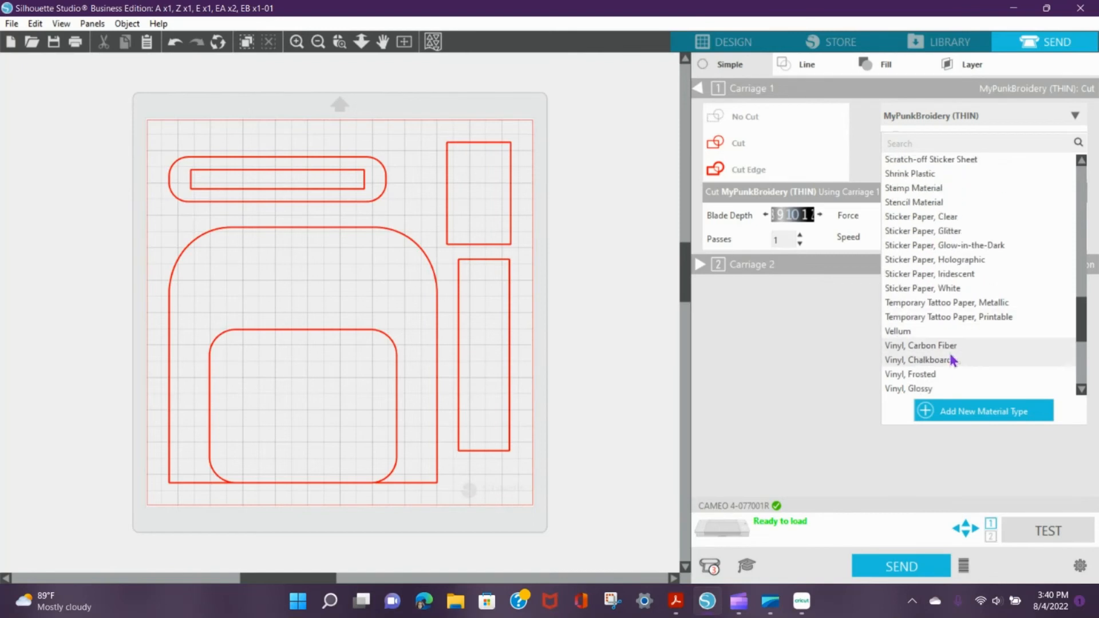
pyautogui.scroll(5, 949, 232)
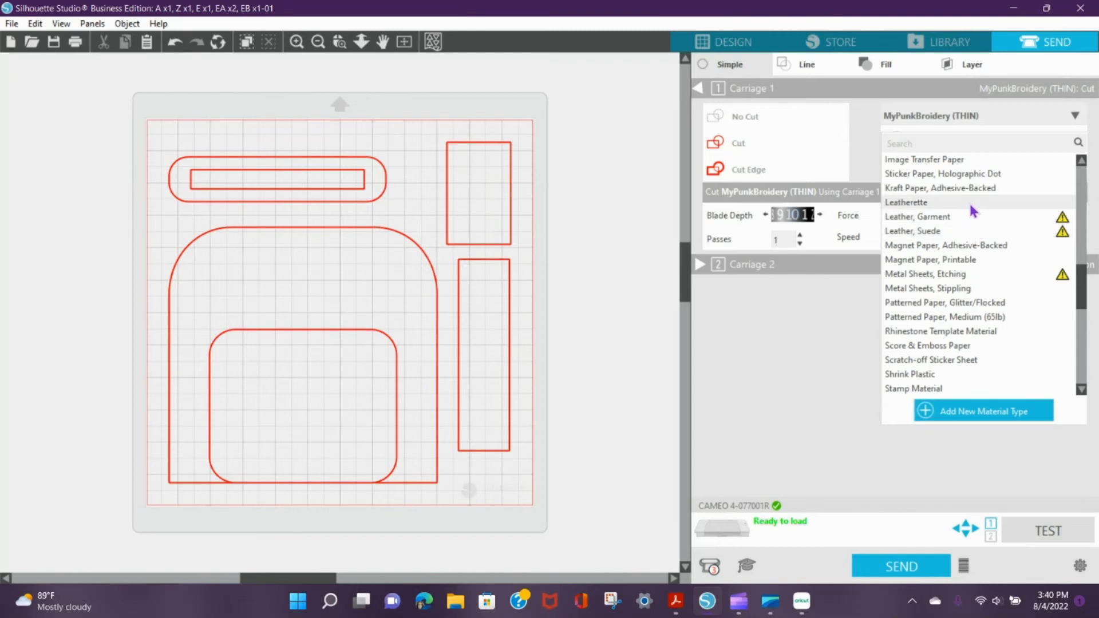
pyautogui.click(873, 197)
pyautogui.click(985, 118)
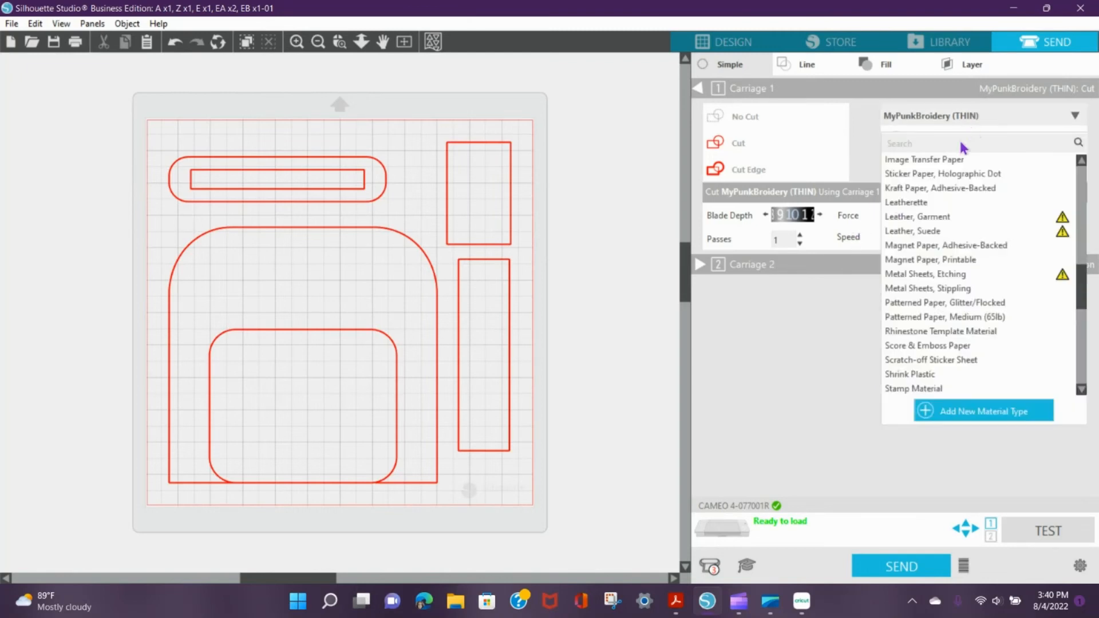
pyautogui.click(927, 204)
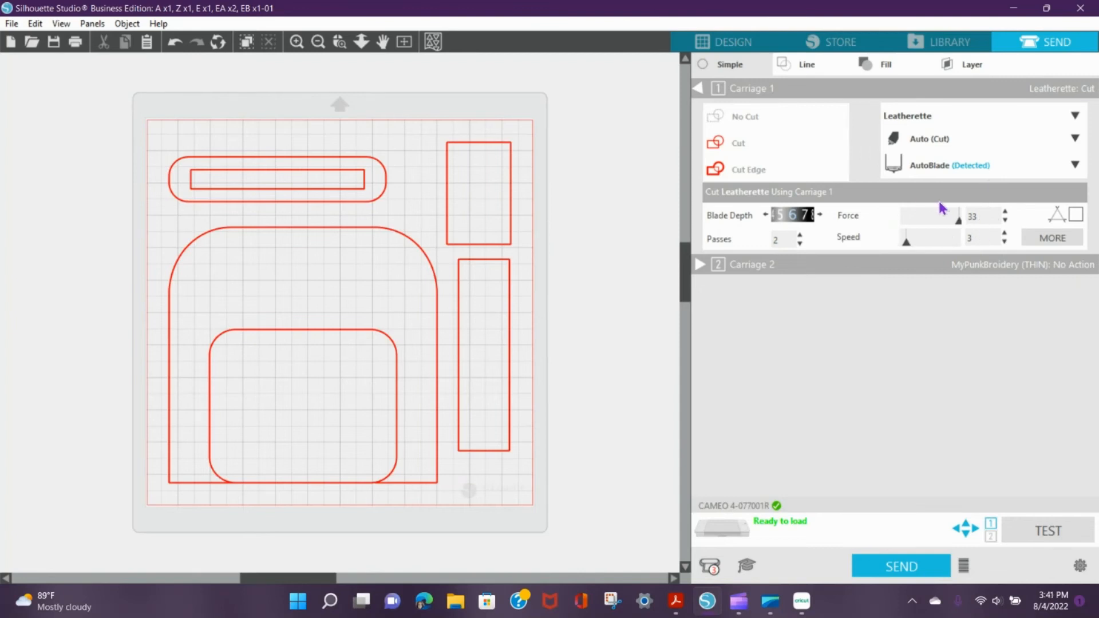
# - View the detailed material settings of Leatherette and the options for adding, duplicating, exporting or resetting a material
pyautogui.click(1076, 121)
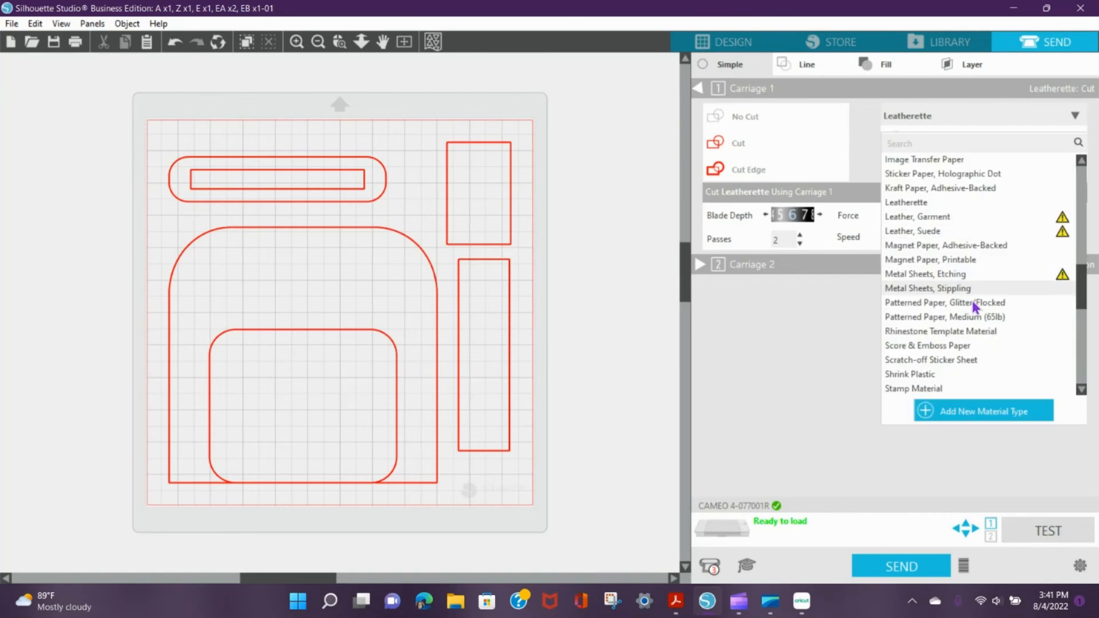
pyautogui.click(834, 316)
pyautogui.click(1047, 240)
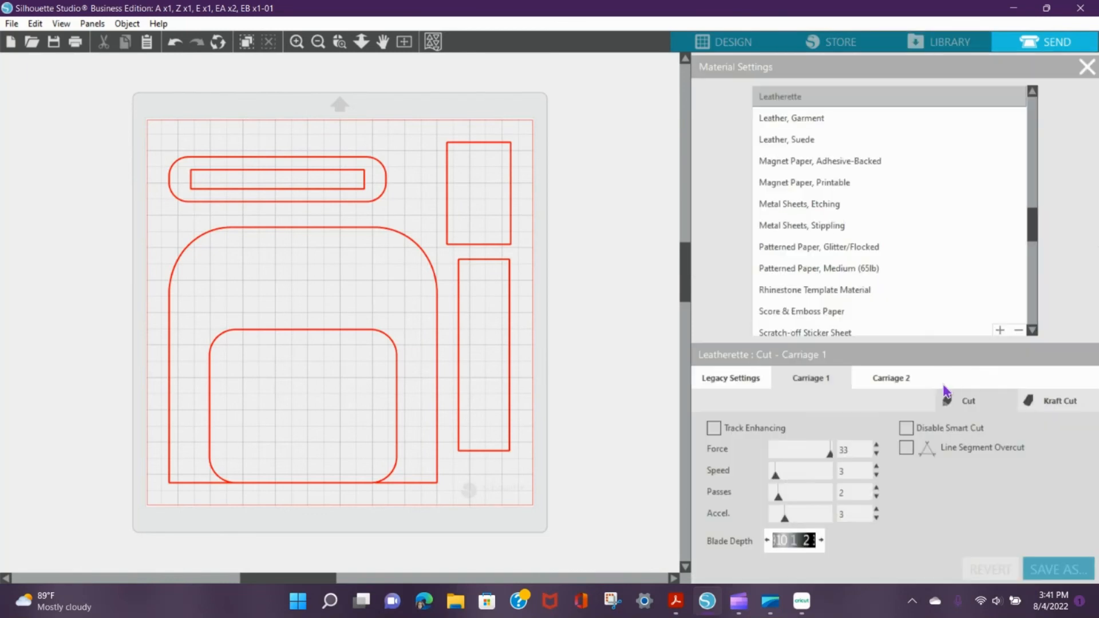
pyautogui.rightClick(786, 98)
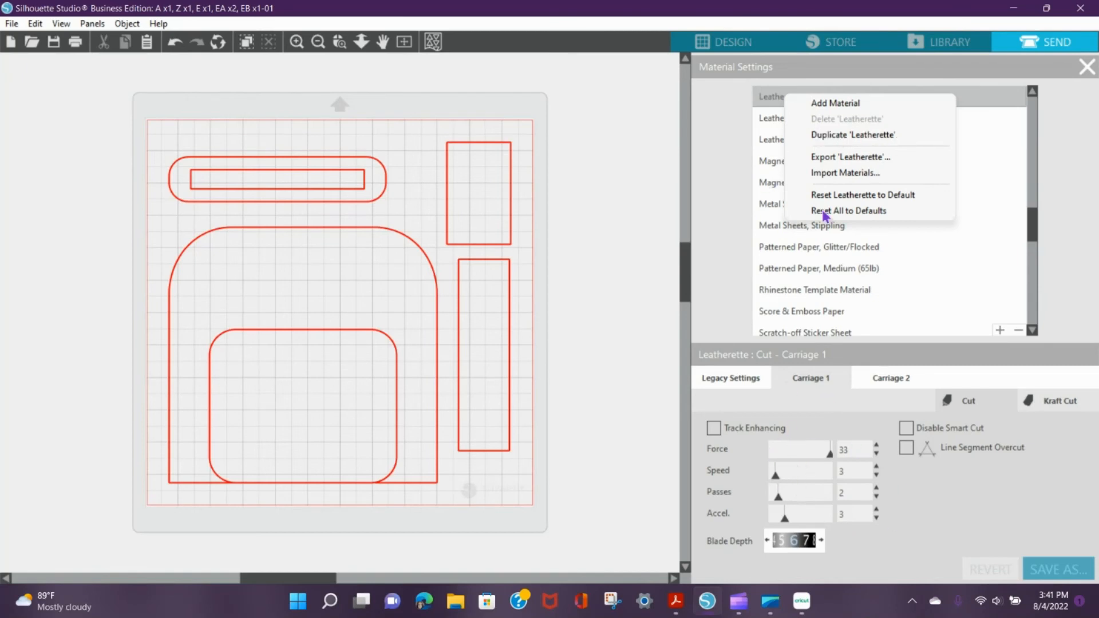
# - Compare the Carriage 1 cut settings of the custom materials MyPunkBroidery (THIN), MyPunkBroidery (THICK) and Decovil Heavy
pyautogui.moveTo(1035, 222); pyautogui.dragTo(1031, 336)
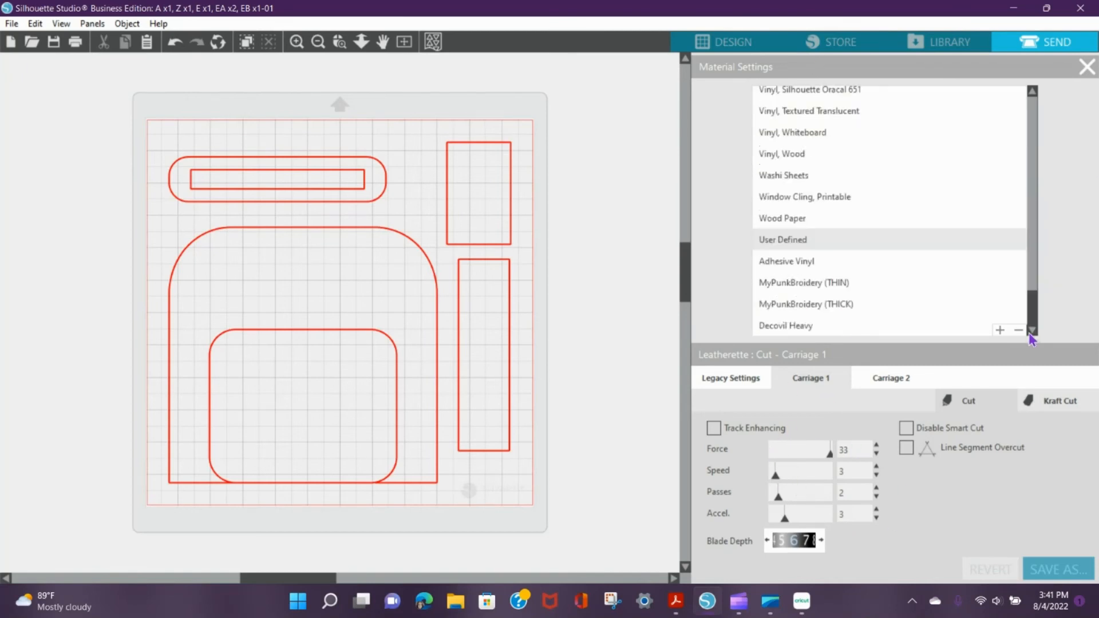
pyautogui.click(823, 286)
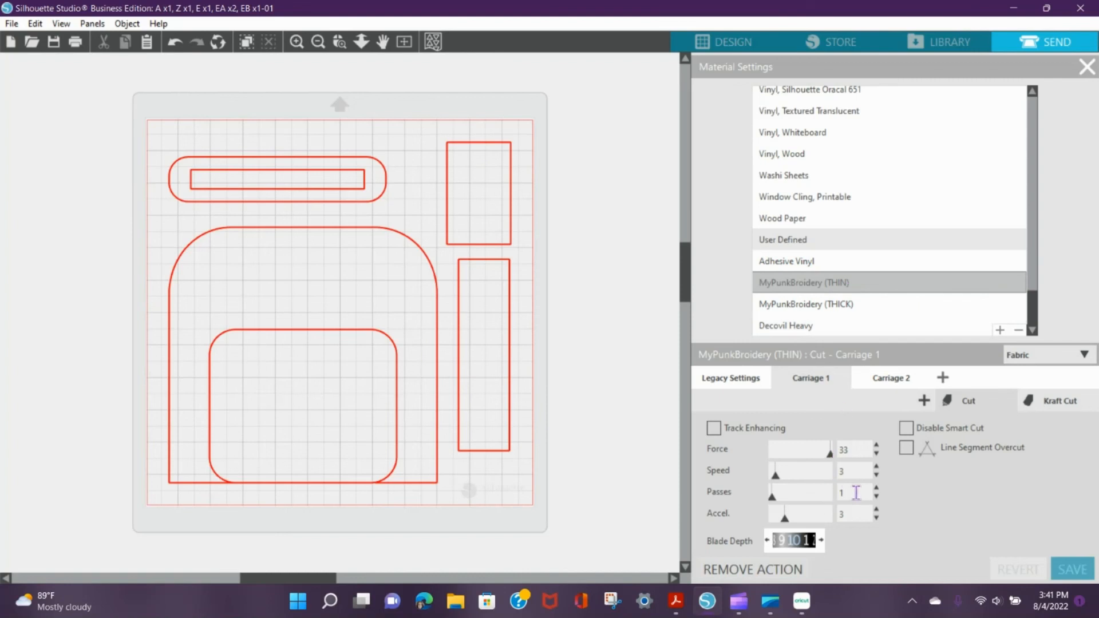
pyautogui.click(841, 304)
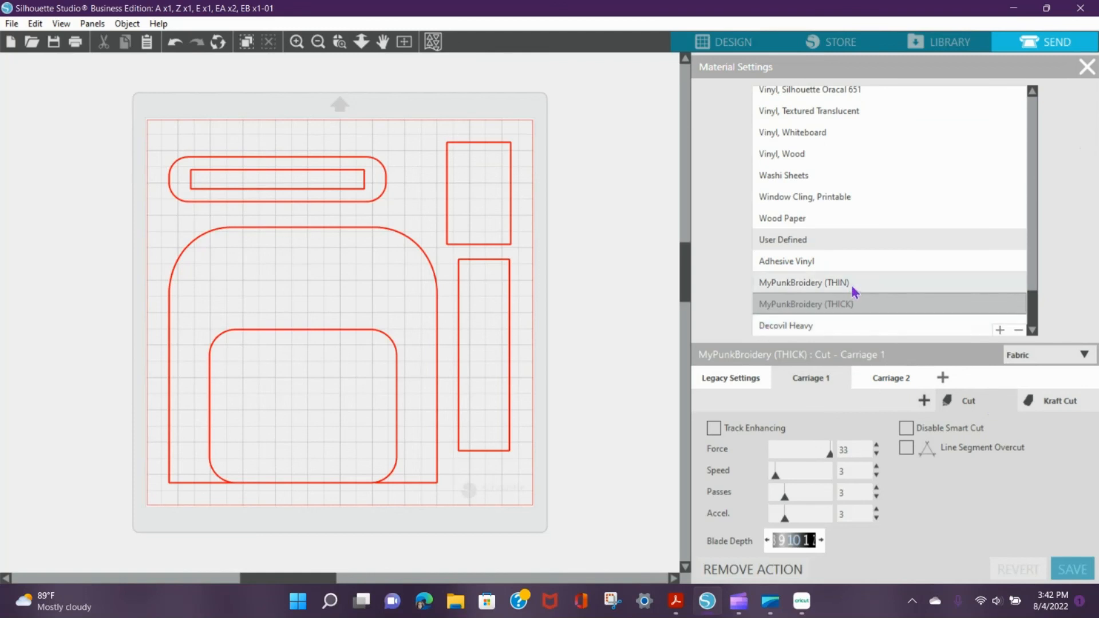
pyautogui.click(840, 333)
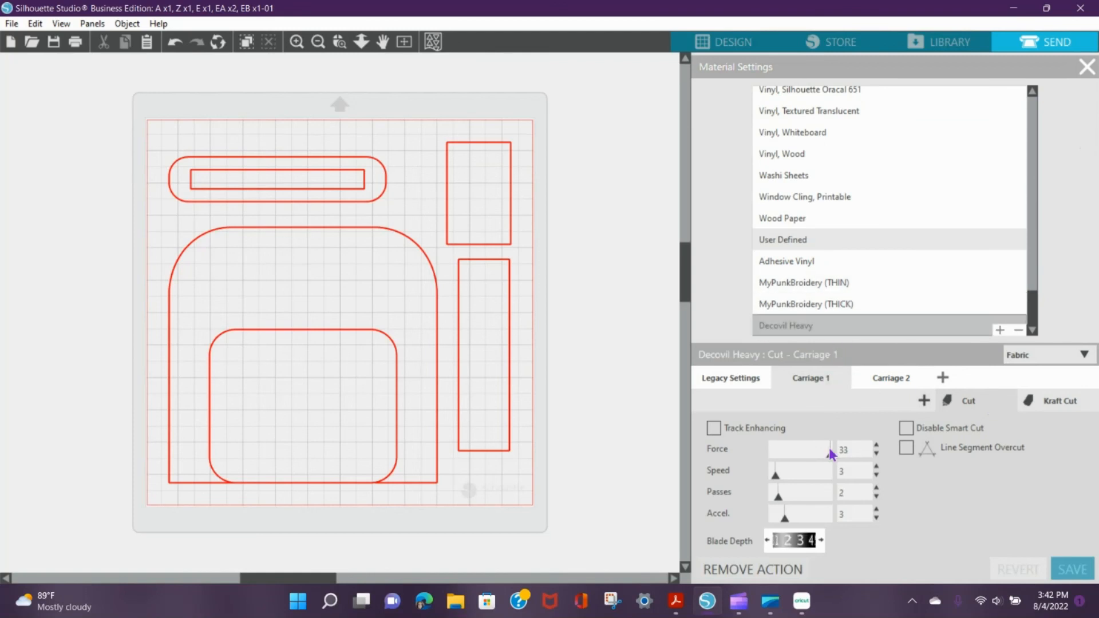